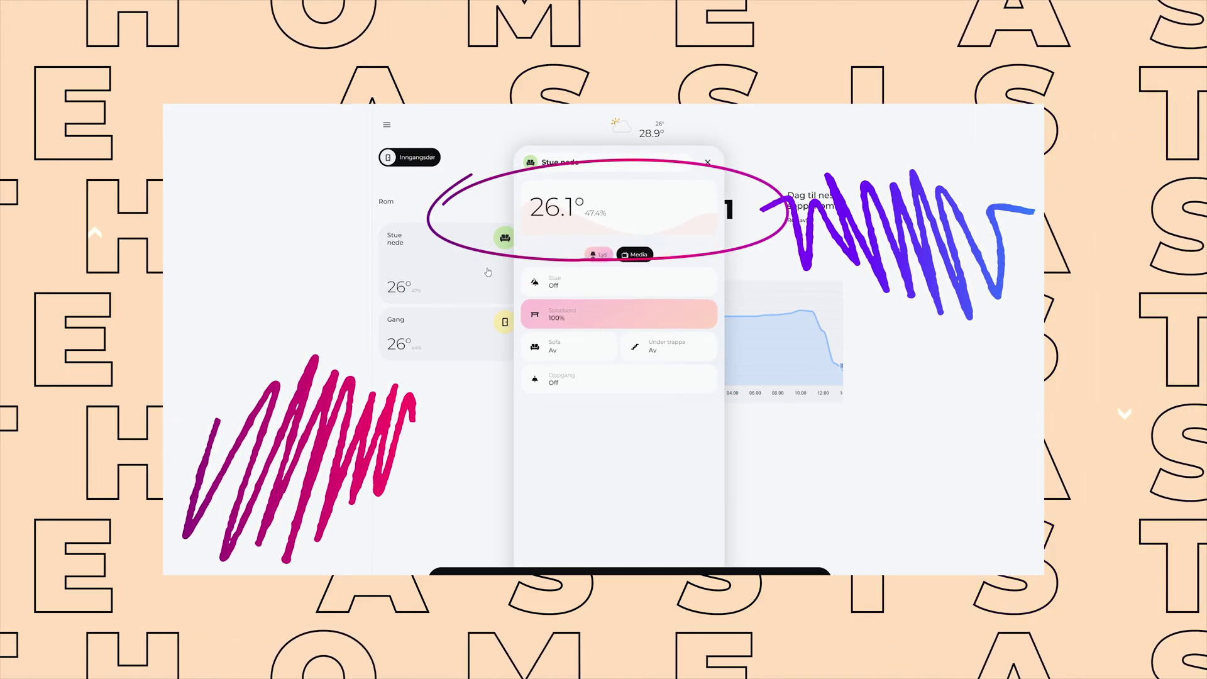
# Close the Stue nede room popup and open the Kjøkken room popup
pyautogui.click(707, 164)
pyautogui.click(563, 246)
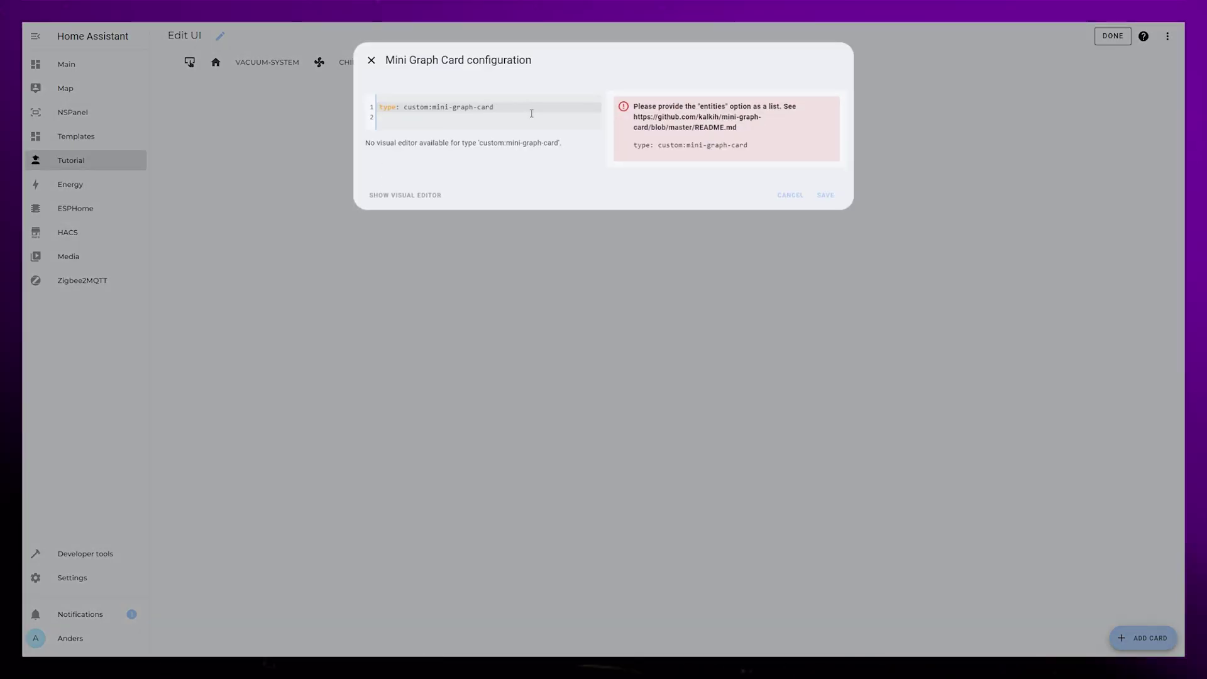
# Add an entities list with sensor.temperatur_stue_temperature coloured '#EE4E4E'
pyautogui.click(193, 117)
pyautogui.write('e')
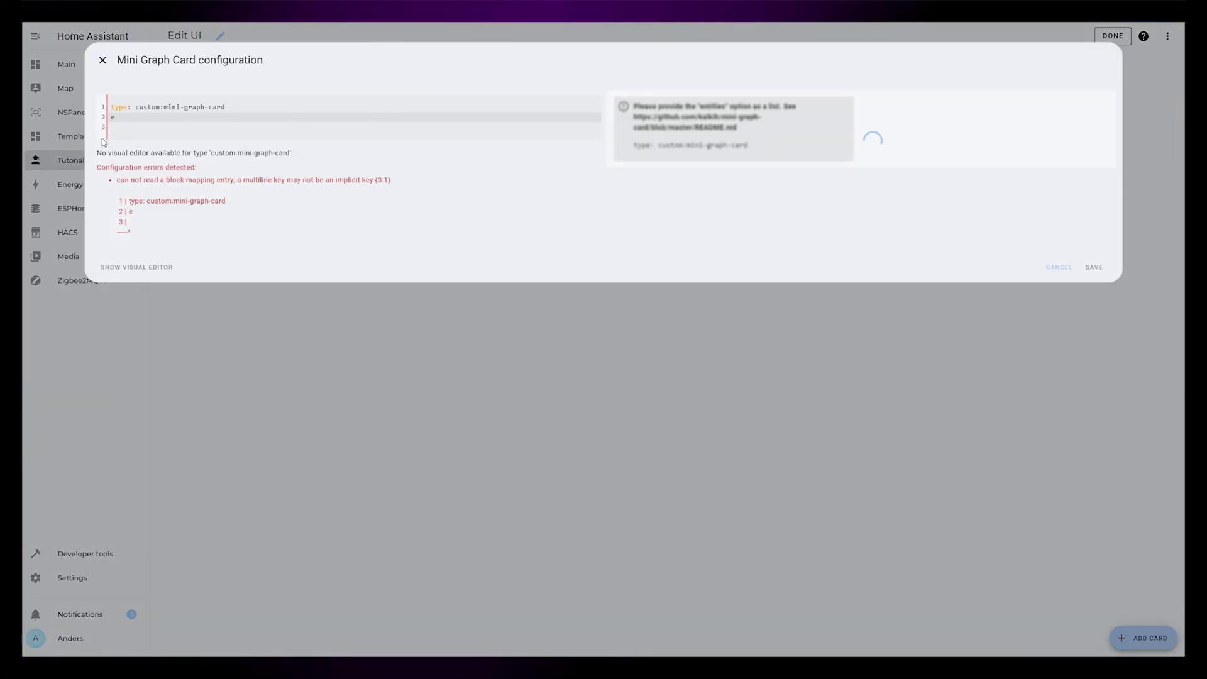
pyautogui.write('ntities:')
pyautogui.press('Return')
pyautogui.write('- entity: sensor.temperatur_stue_temperature')
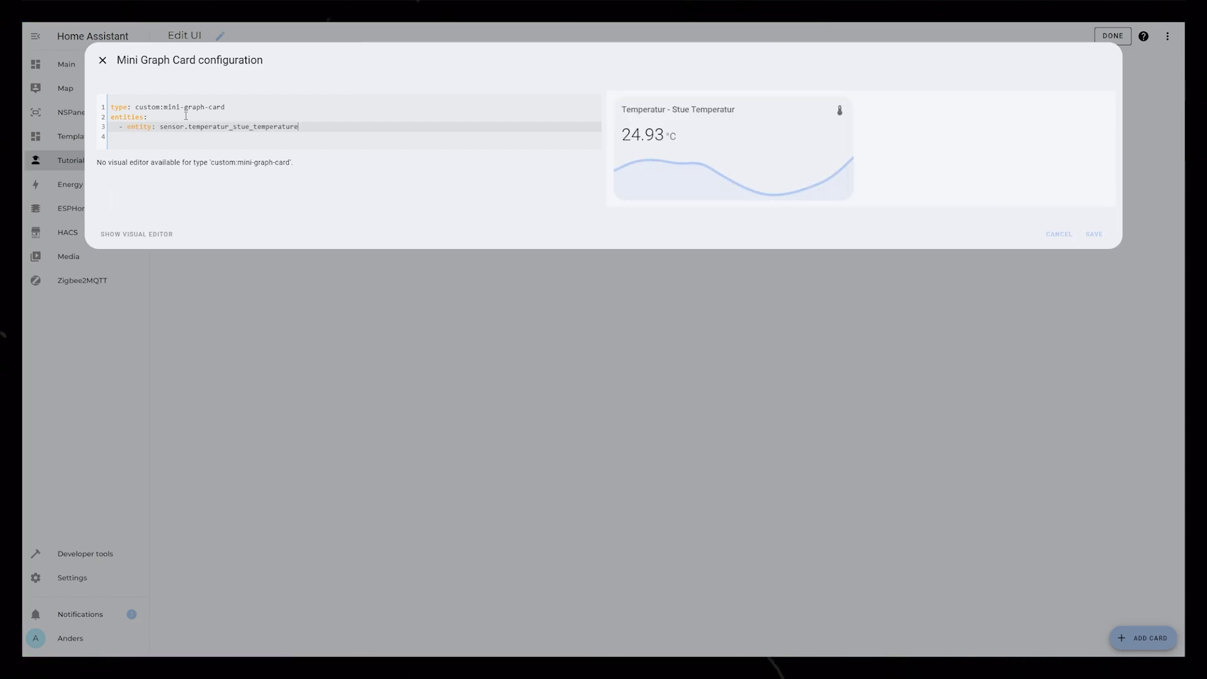
pyautogui.press('Return')
pyautogui.write("color: '#EE4E4E'")
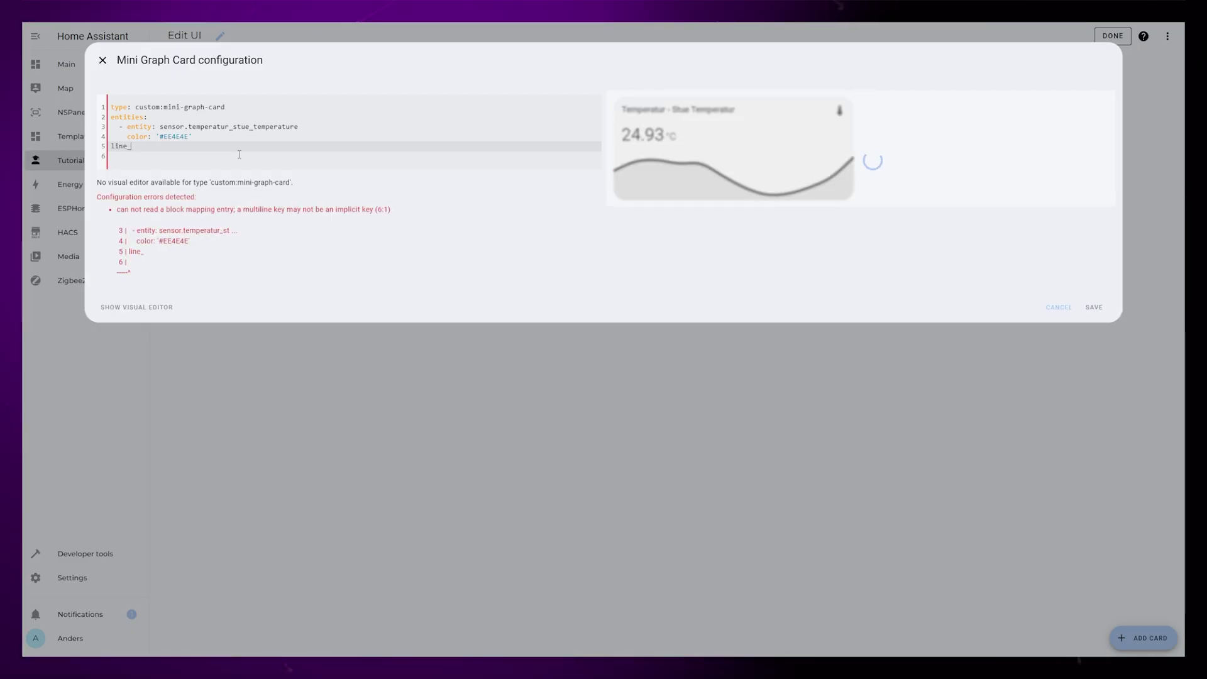
pyautogui.press('Return')
# Set height: 100 and set icon, name, state, legend and labels to false under show
pyautogui.write('height: 100')
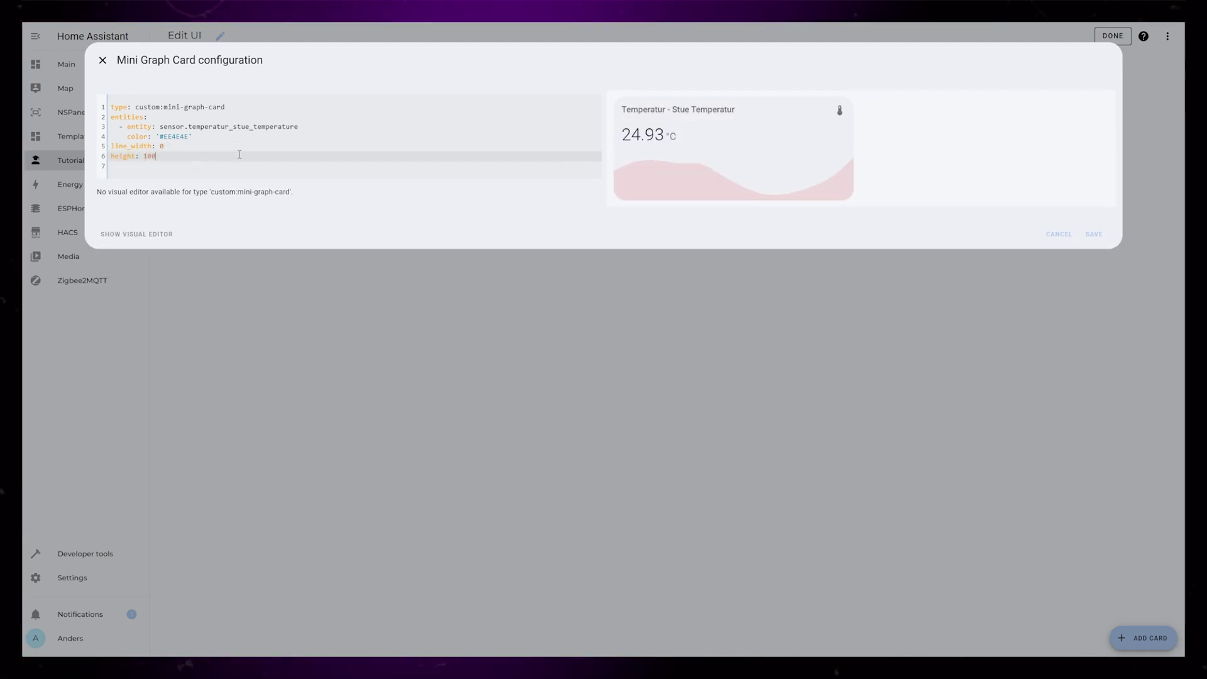
pyautogui.press('Return')
pyautogui.write('show:')
pyautogui.press('Return')
pyautogui.write('icon: false')
pyautogui.press('Return')
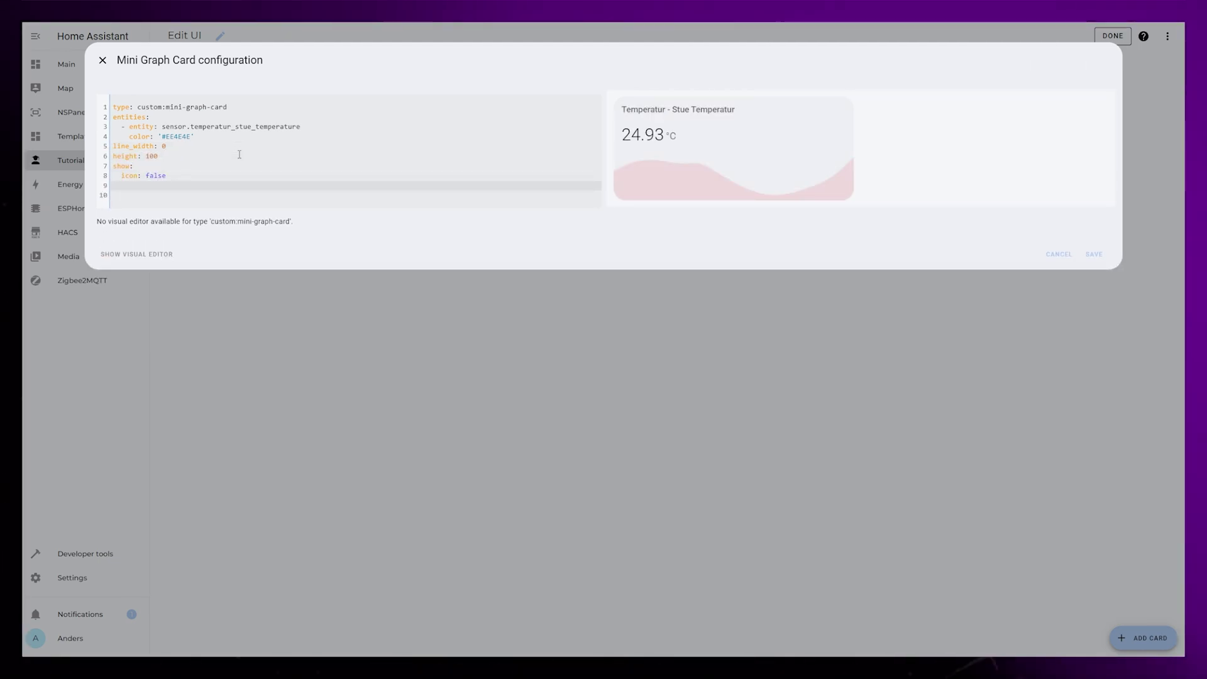
pyautogui.write('name: false')
pyautogui.press('Return')
pyautogui.write('state: false')
pyautogui.press('Return')
pyautogui.write('legend: false')
pyautogui.press('Return')
pyautogui.write('labels: false')
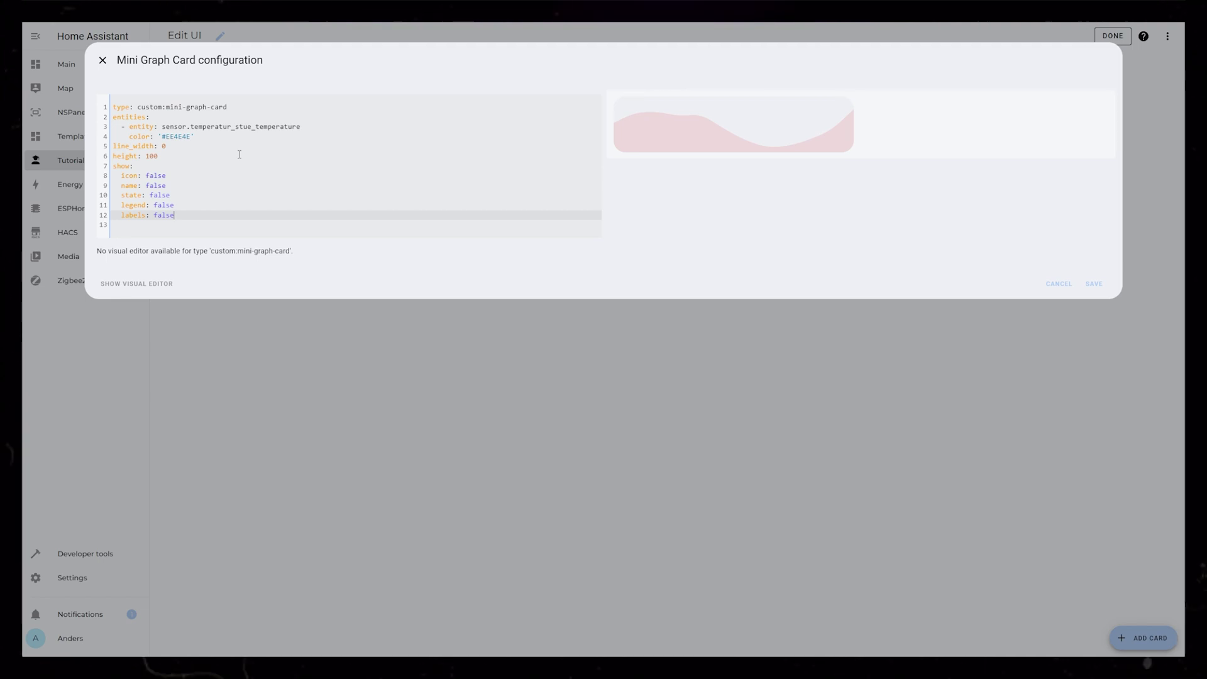
# Add a card_mod style giving ha-card border-style: none and background: none
pyautogui.press('Return')
pyautogui.press('BackSpace')
pyautogui.write('card_mod:')
pyautogui.press('Return')
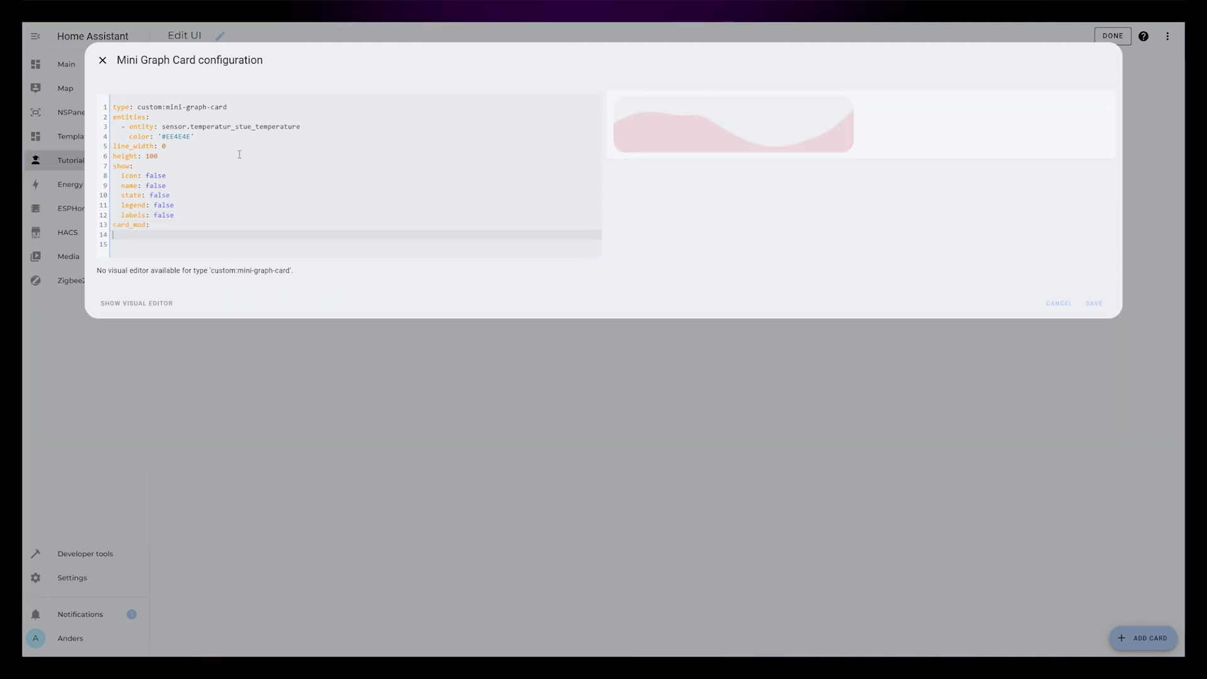
pyautogui.write('style: |')
pyautogui.press('Return')
pyautogui.write('ha-card')
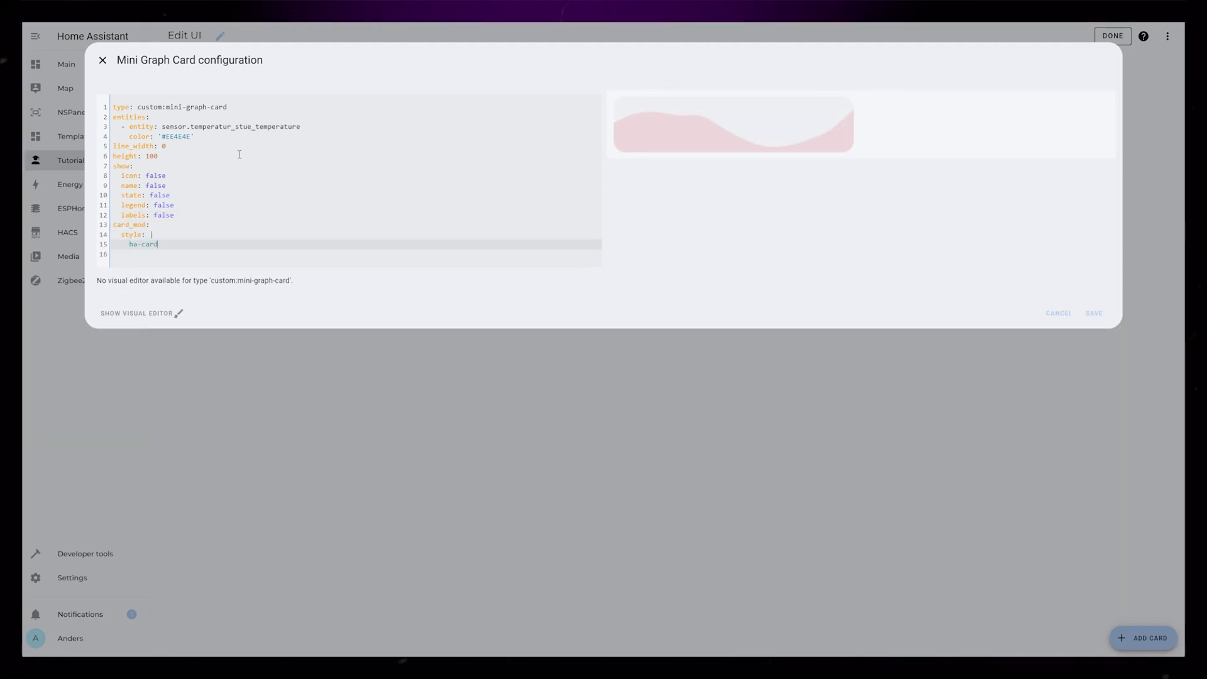
pyautogui.write(' {')
pyautogui.press('Return')
pyautogui.write('b')
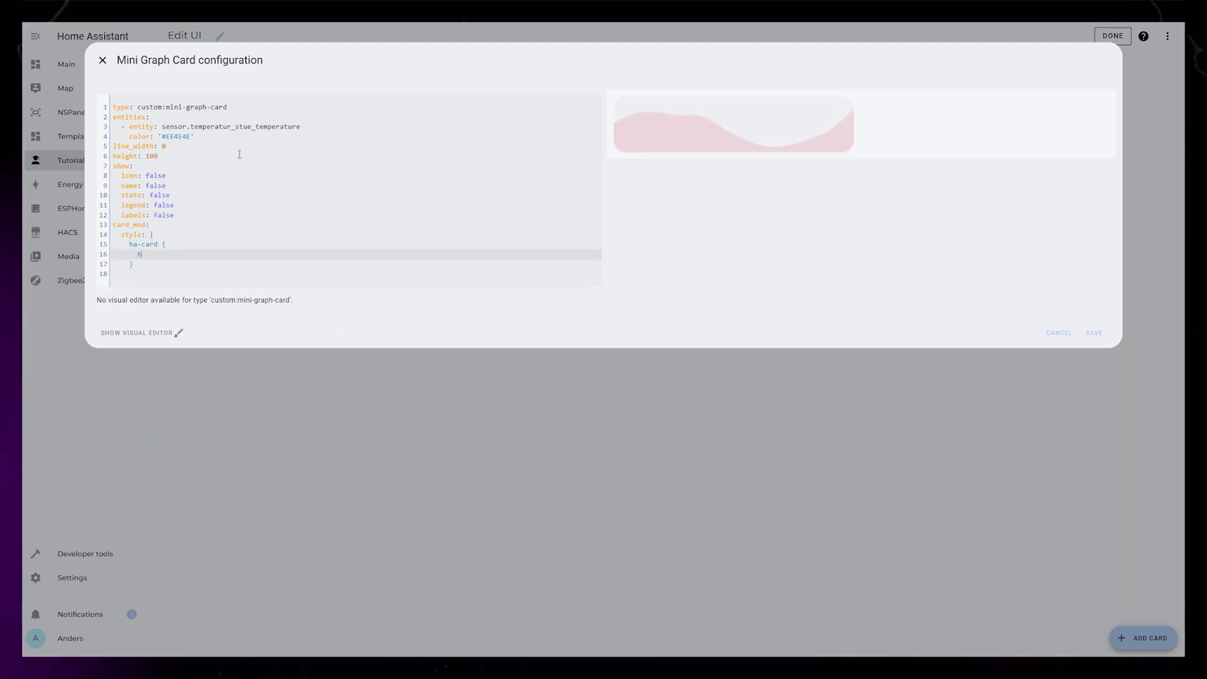
pyautogui.write('order-style: none;')
pyautogui.press('Return')
pyautogui.write('backgro')
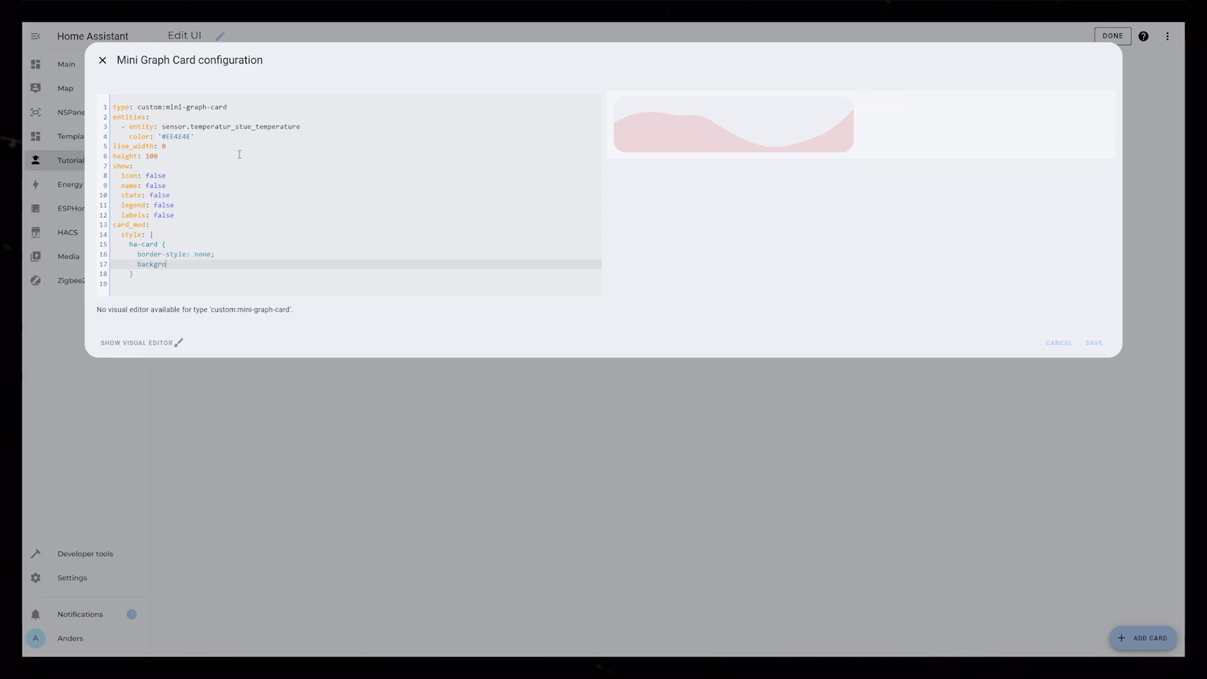
pyautogui.write('und: none;')
# Select the entire mini graph YAML in the code editor
pyautogui.hotkey('ctrl', 'a')
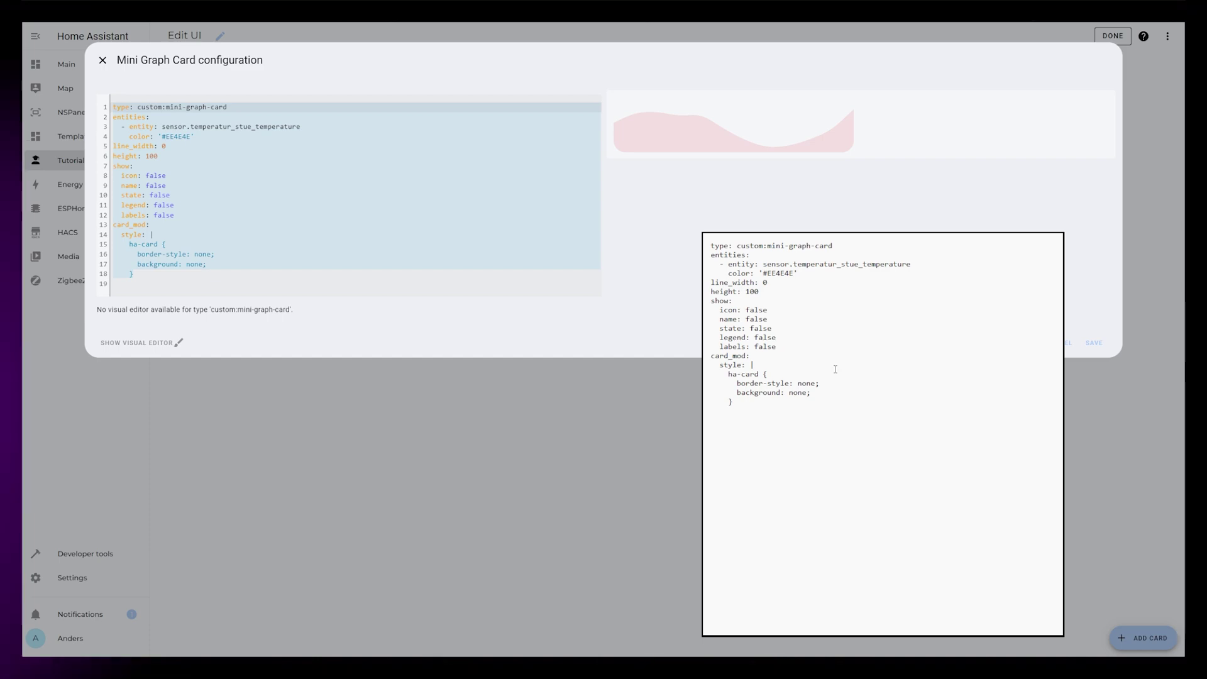
pyautogui.click(196, 275)
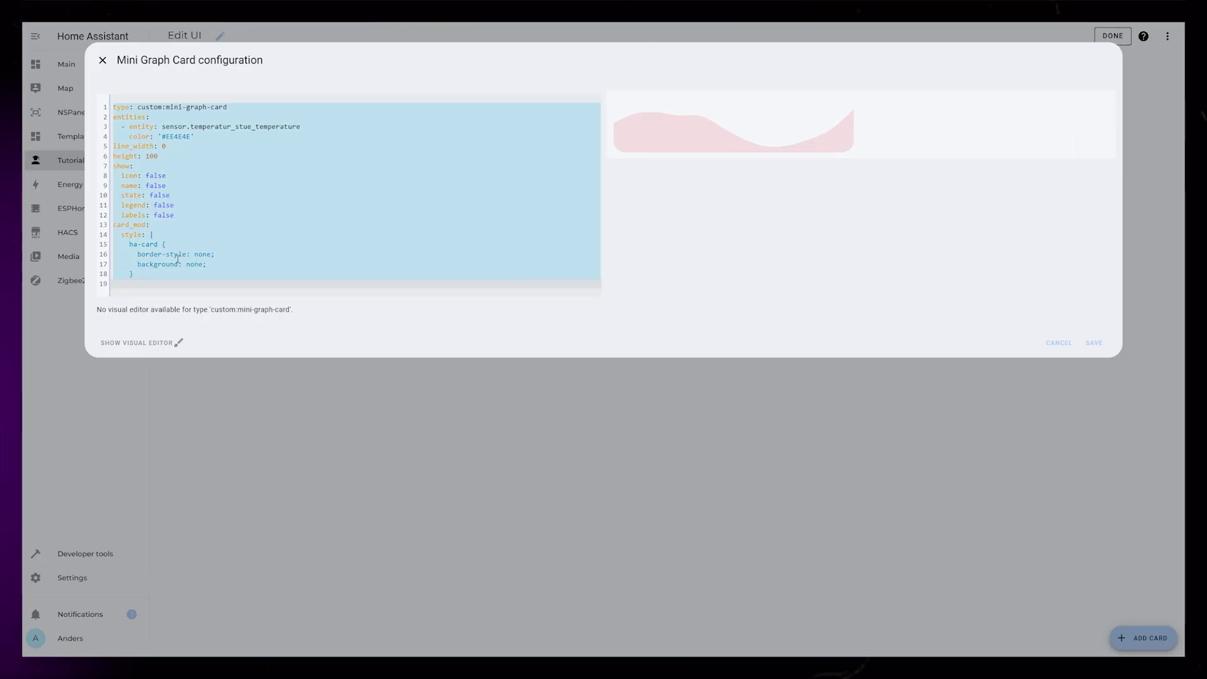
pyautogui.click(176, 264)
pyautogui.hotkey('ctrl', 'a')
# Set the card type to custom:button-card with variables var_temp and var_hum
pyautogui.write('t')
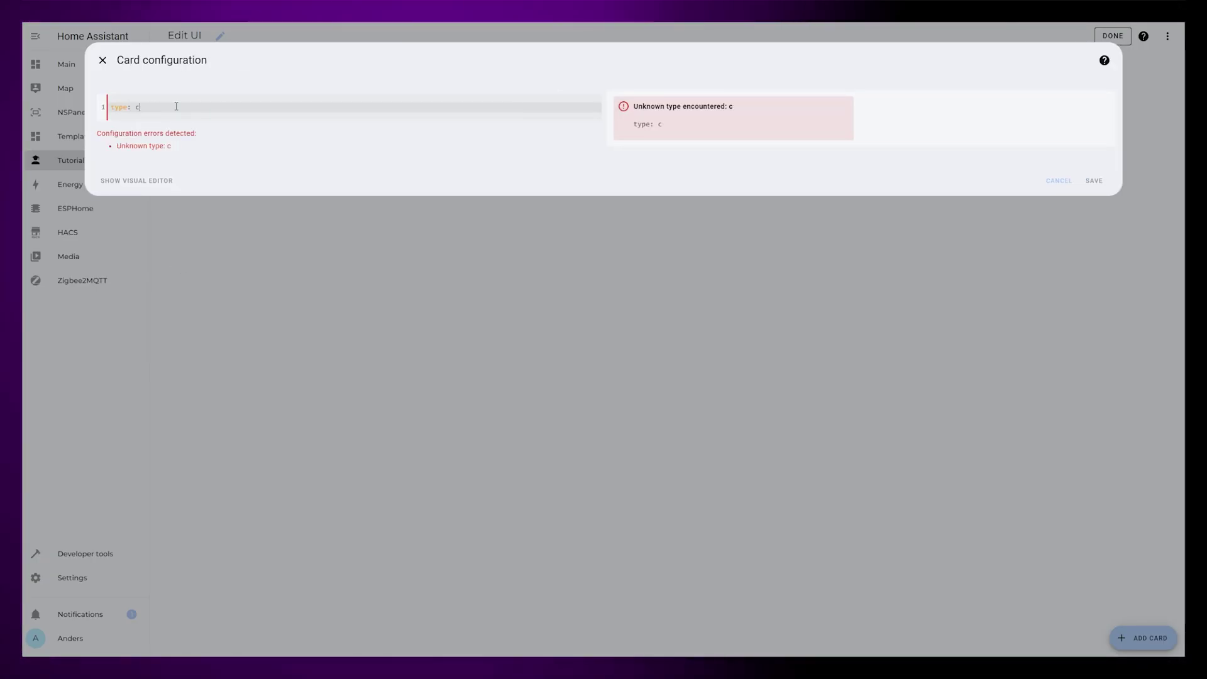
pyautogui.write('ype: custom:button-card')
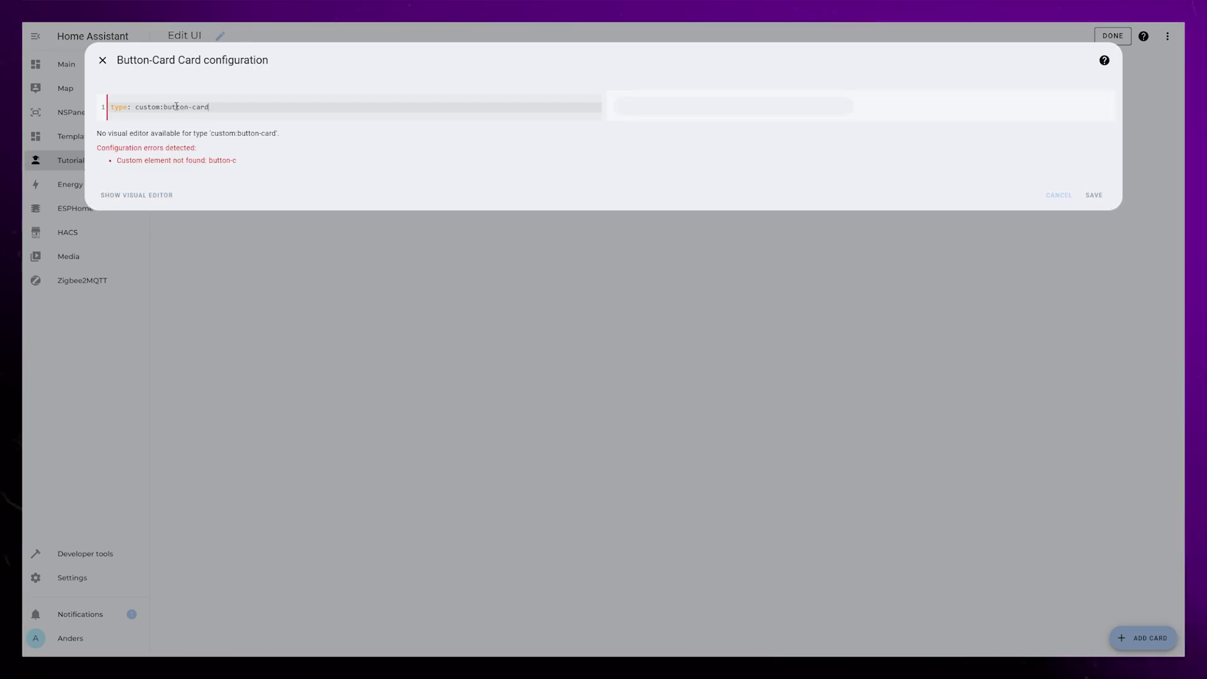
pyautogui.press('Return')
pyautogui.write('variables:')
pyautogui.press('Return')
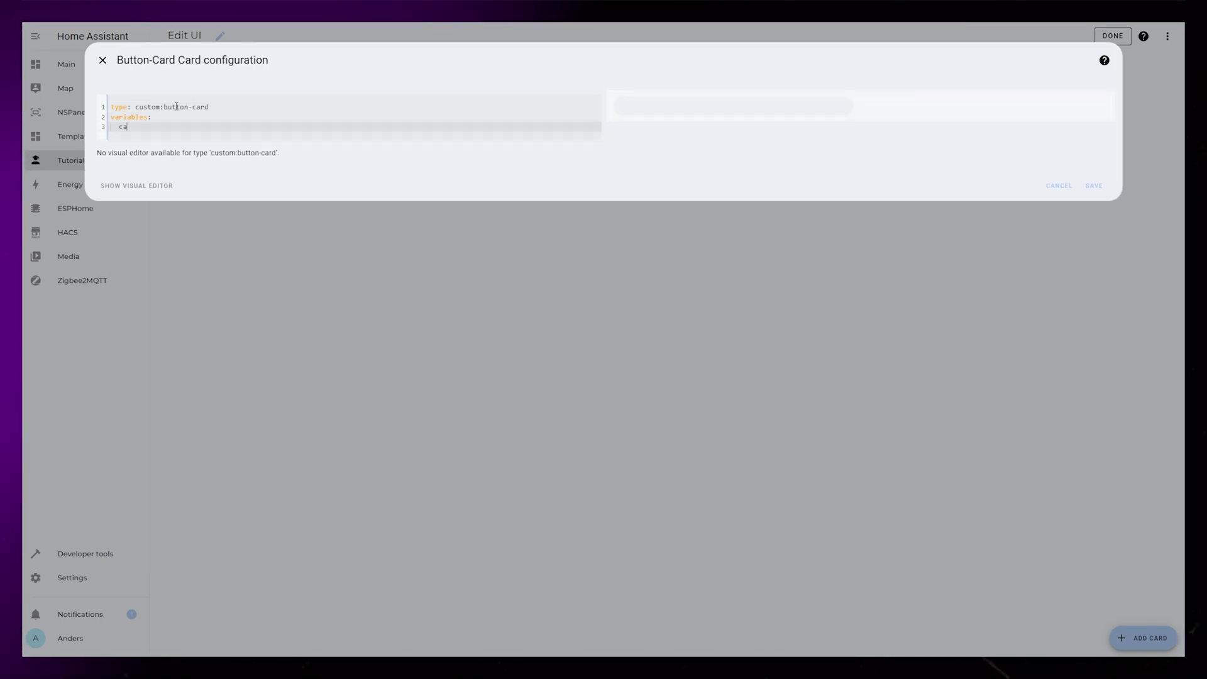
pyautogui.write('var_temp:')
pyautogui.press('Return')
pyautogui.write('var_hum:')
# Add a top-level custom_fields block with temp and graph fields
pyautogui.press('Return')
pyautogui.press('BackSpace')
pyautogui.write('custom_fields:')
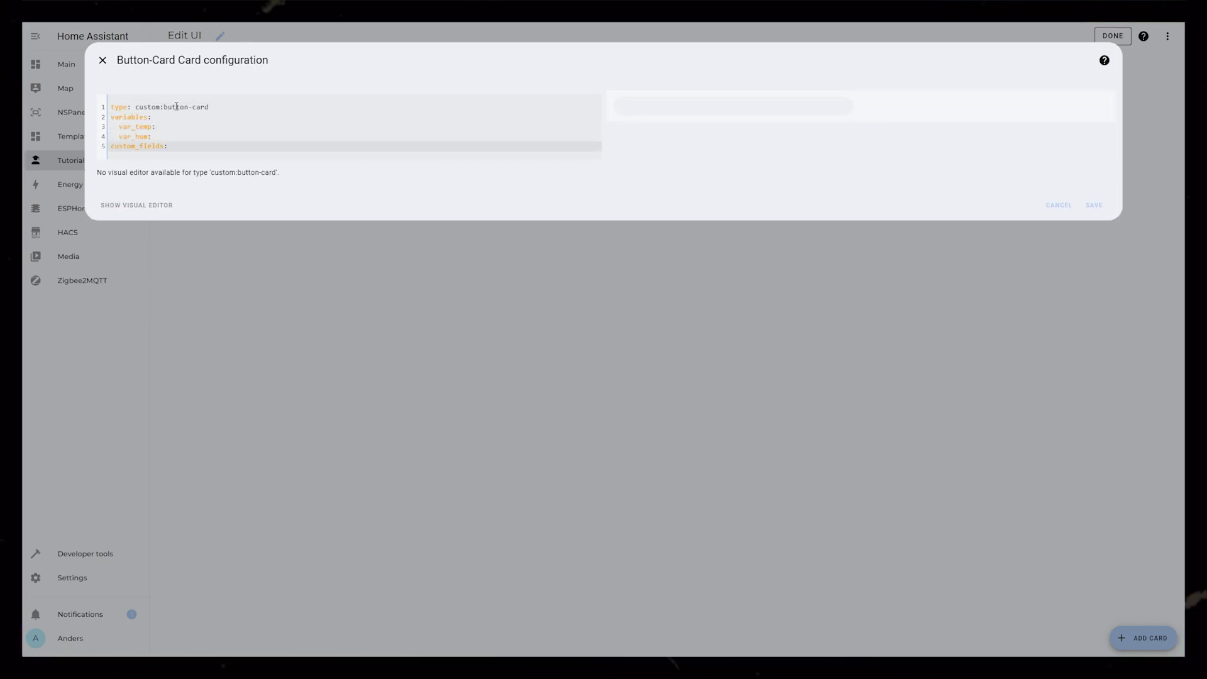
pyautogui.press('Return')
pyautogui.write('temp:')
pyautogui.press('Return')
pyautogui.write('graph:')
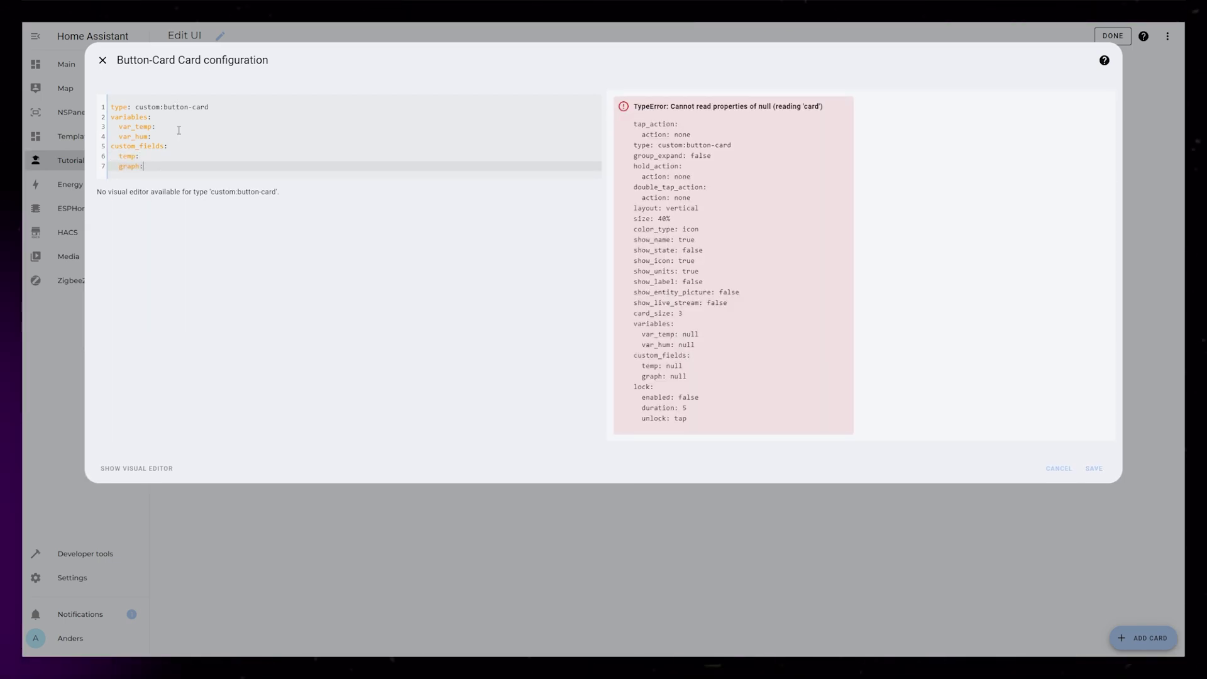
# Insert a blank line under var_temp for its template
pyautogui.click(209, 125)
pyautogui.press('Return')
pyautogui.press('Return')
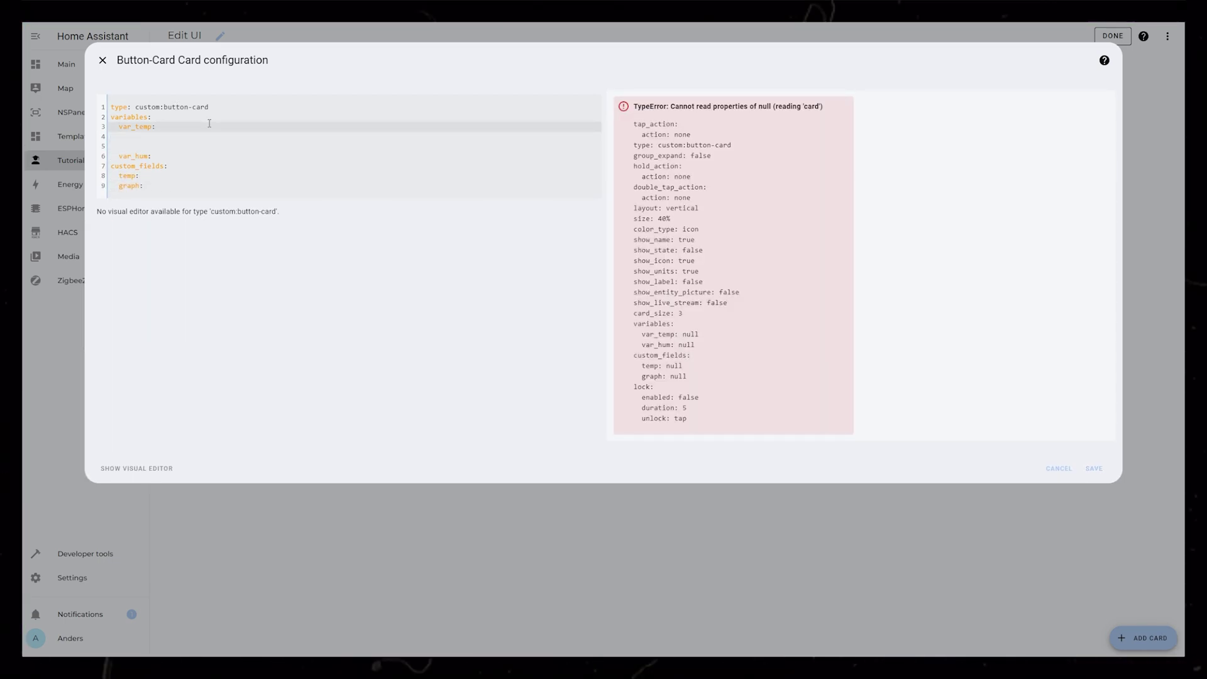
pyautogui.press('Down')
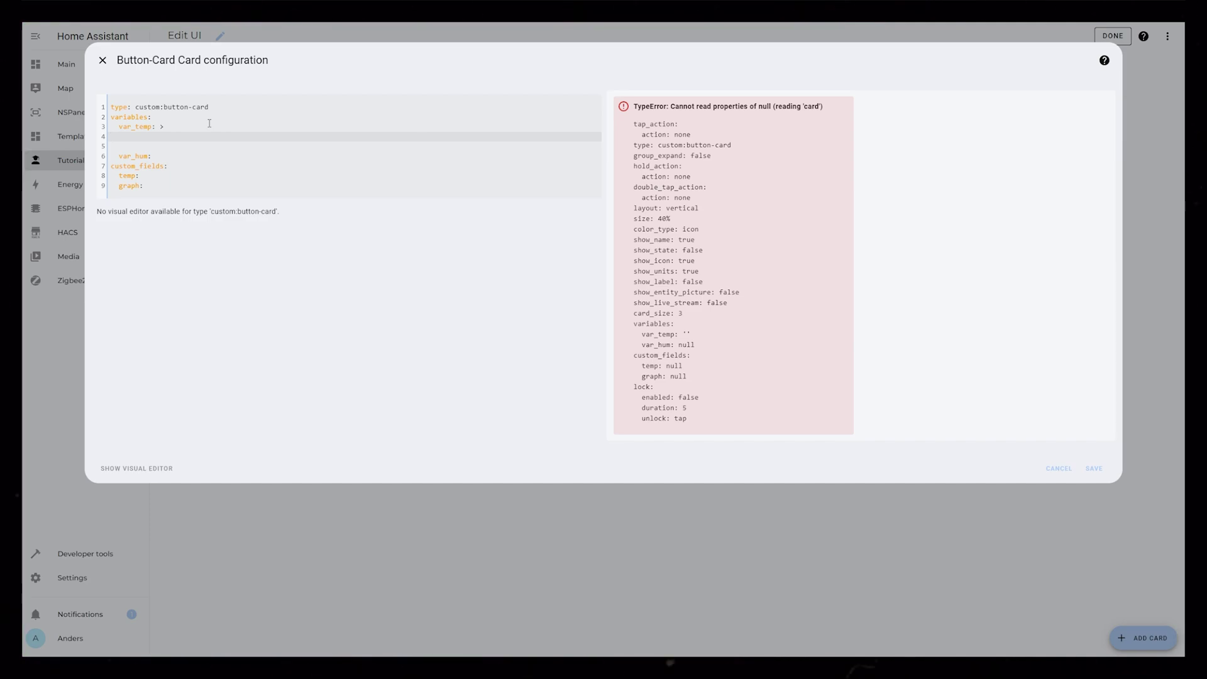
# Make var_temp a [[[ ]]] template returning the stue temperature rounded to one decimal plus '°'
pyautogui.write('[[[')
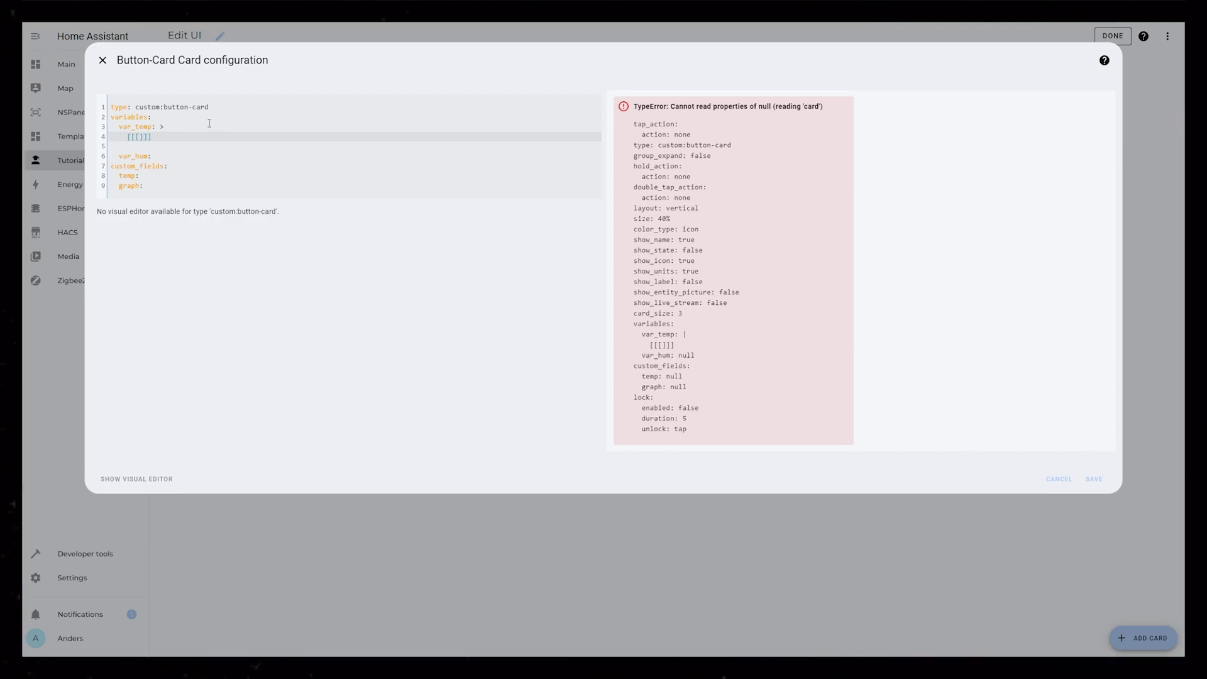
pyautogui.press('Return')
pyautogui.write('return Math.round')
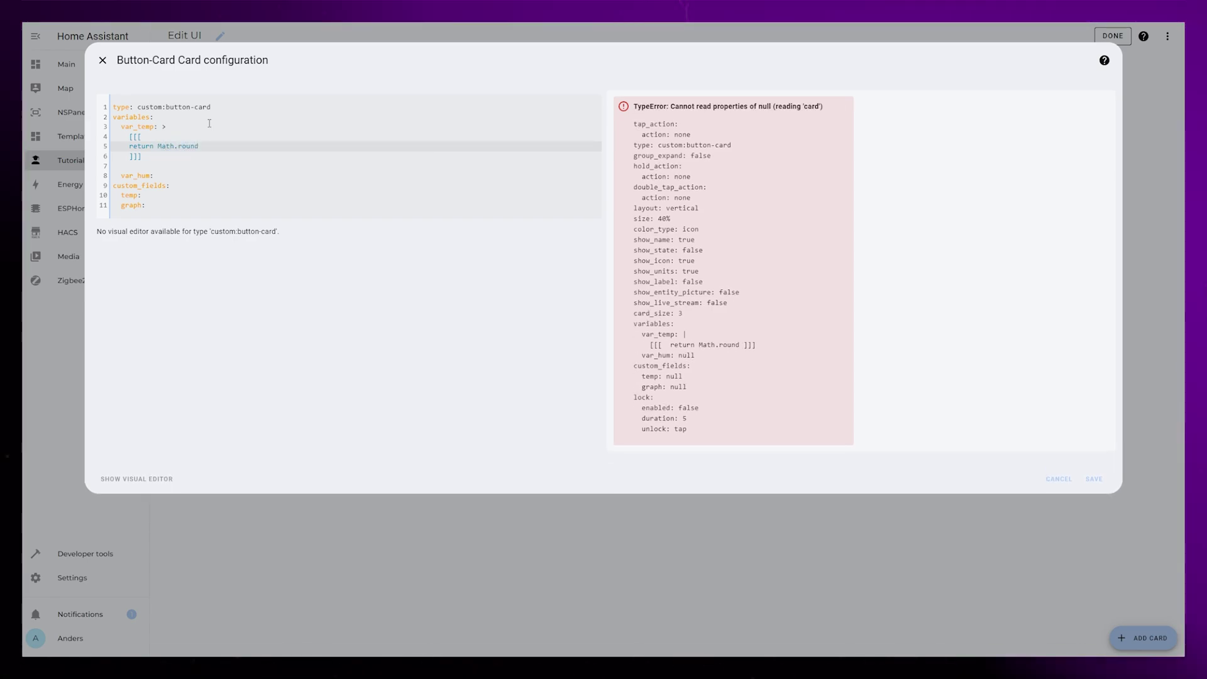
pyautogui.write("((states['")
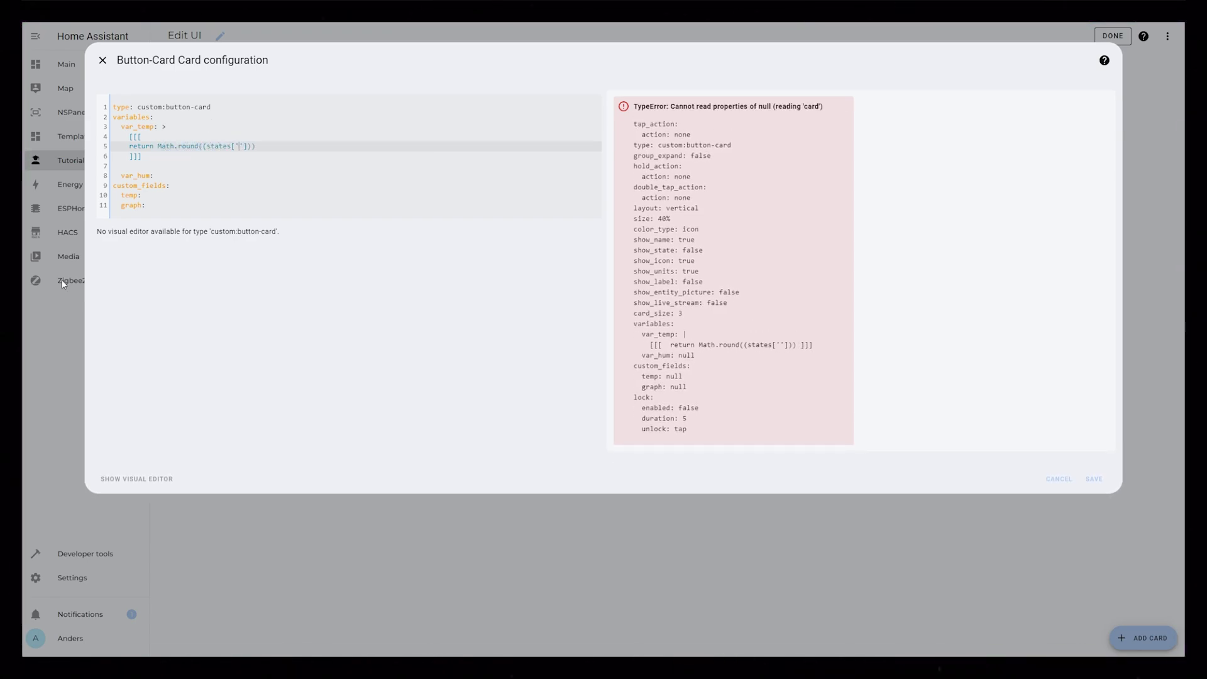
pyautogui.write("sensor.temperatur_stue_temperature'].state")
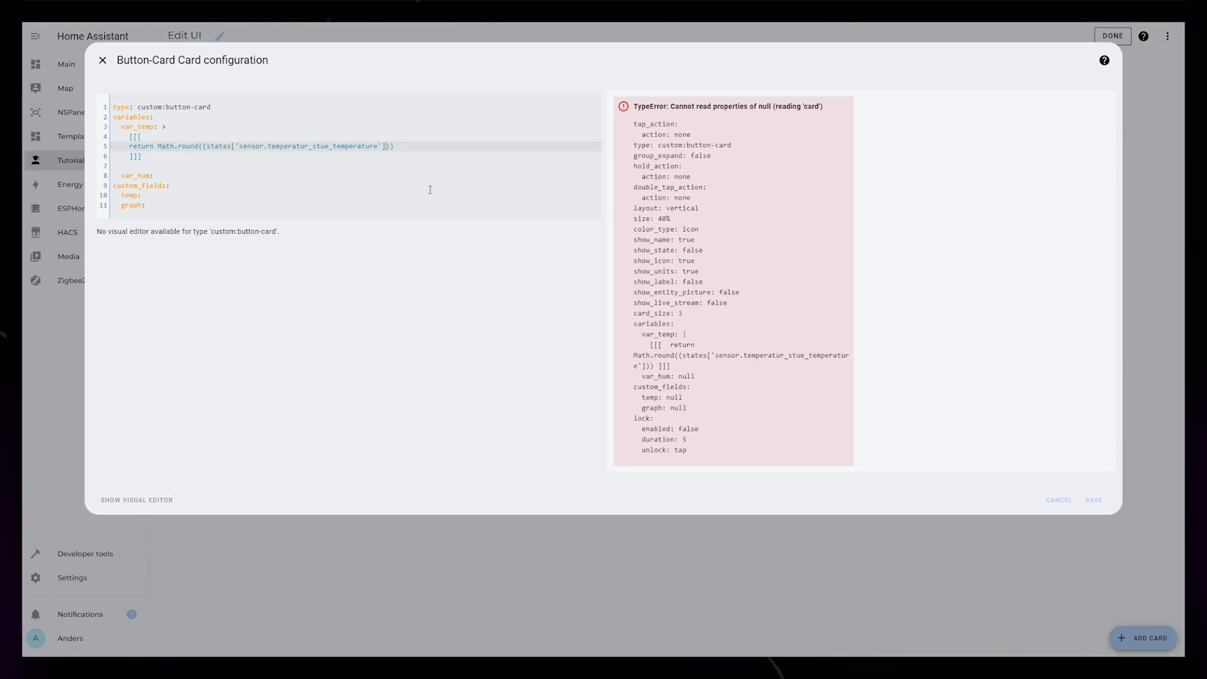
pyautogui.write(')*10)')
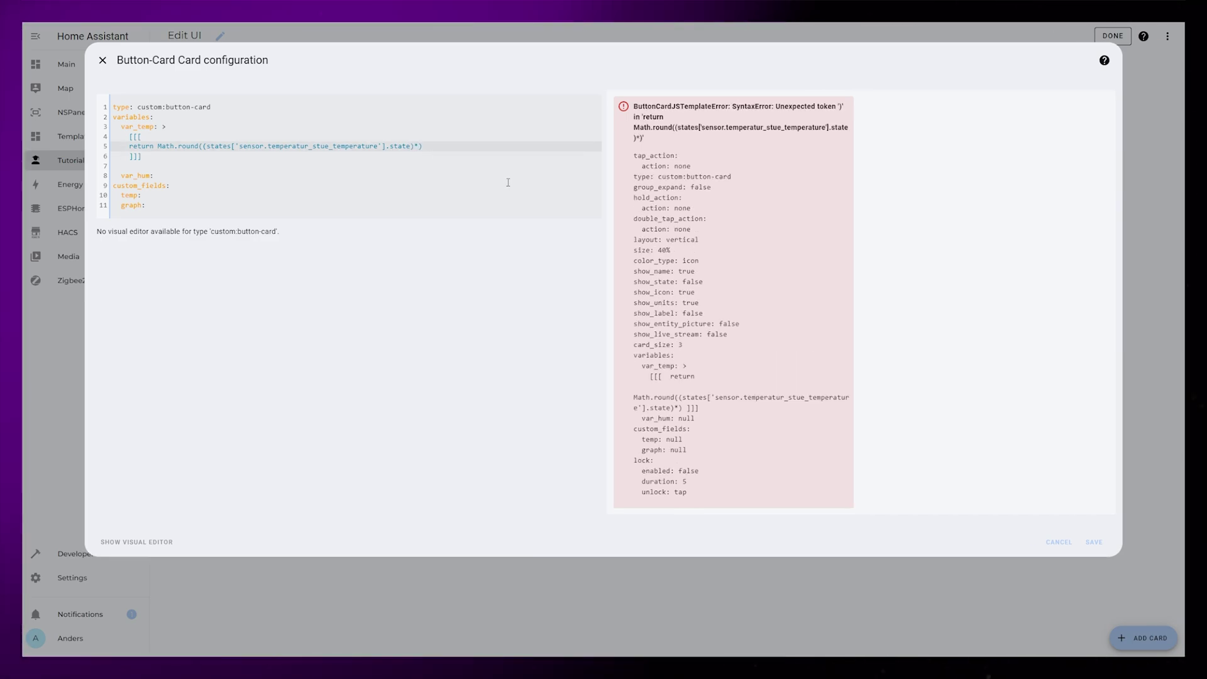
pyautogui.write("/10 + ''")
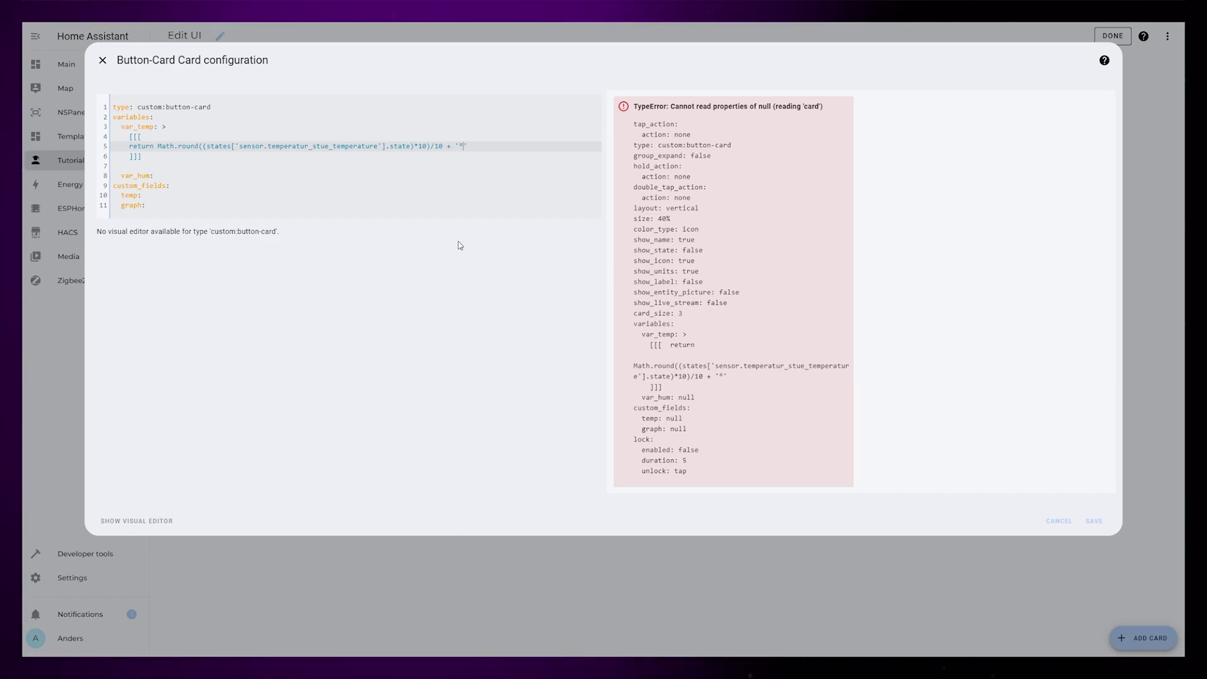
pyautogui.click(257, 182)
# Make the temp field a template showing ${variables.var_temp} ${variables.var_hum}, removing the unfinished graph line
pyautogui.write('test')
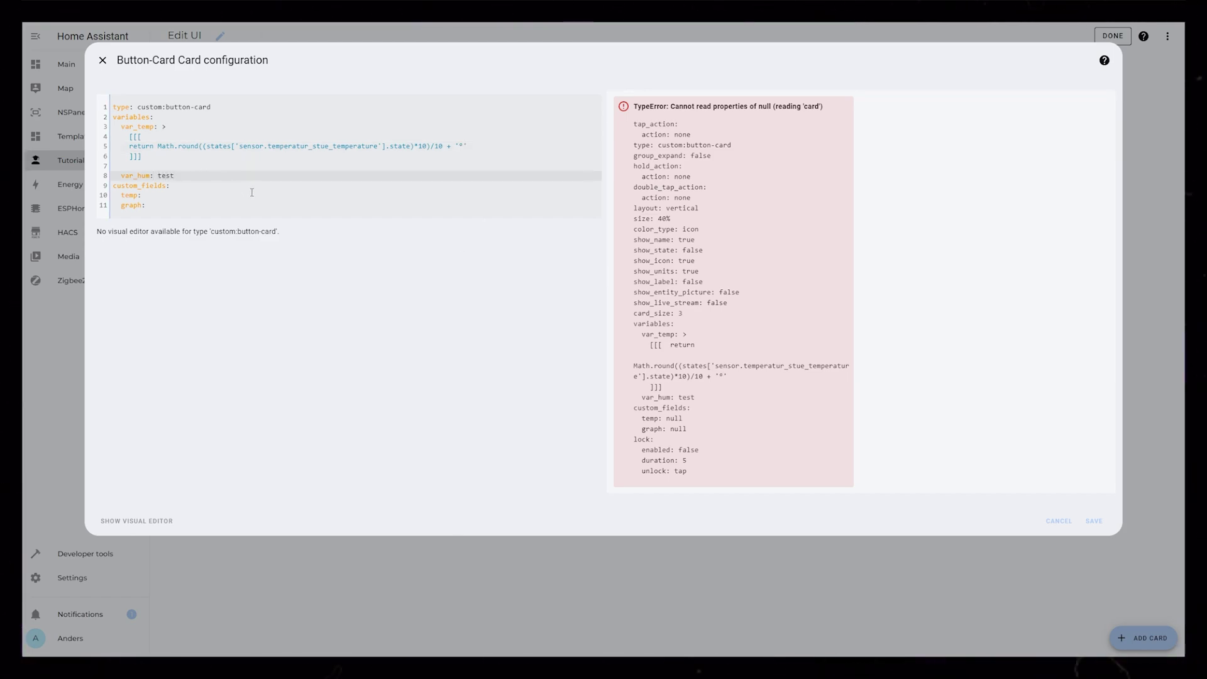
pyautogui.click(170, 199)
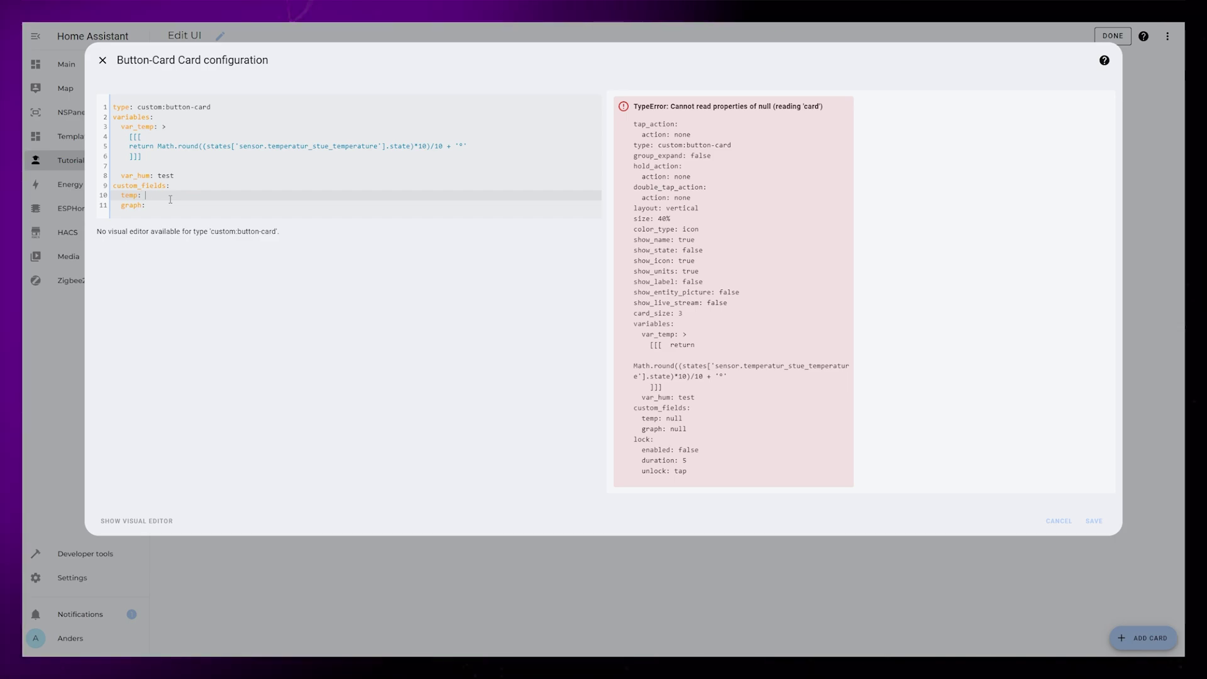
pyautogui.write('|')
pyautogui.press('Return')
pyautogui.write('[[[]]]')
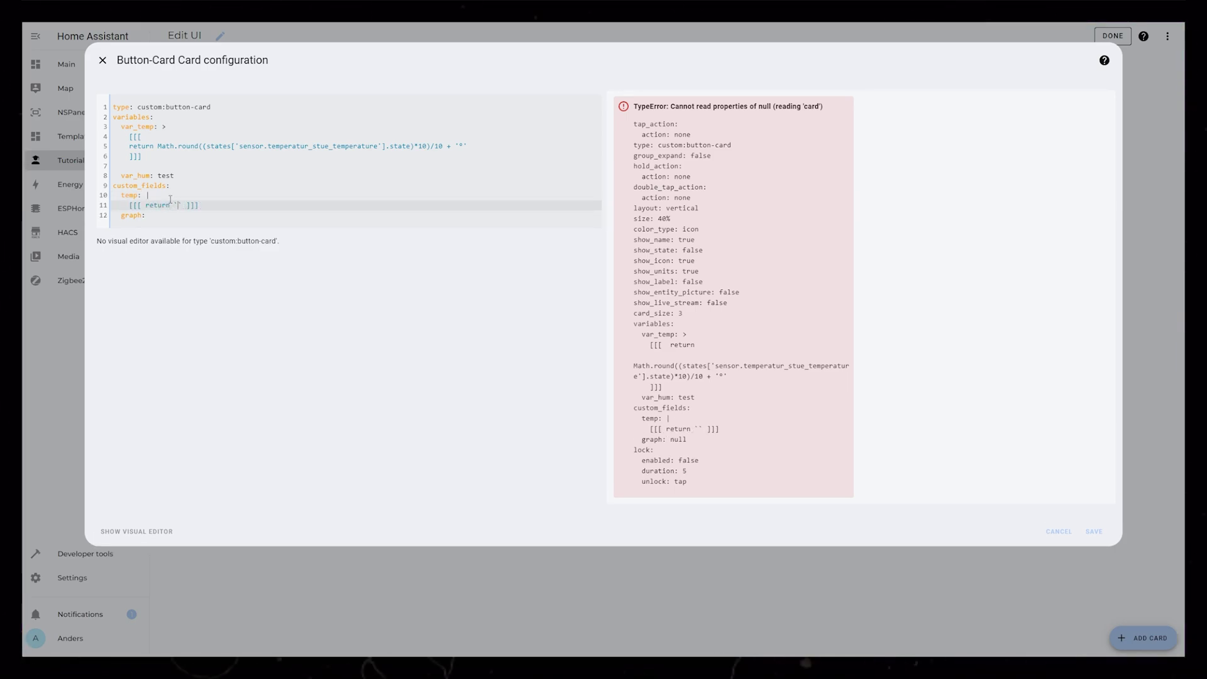
pyautogui.write('${variables.')
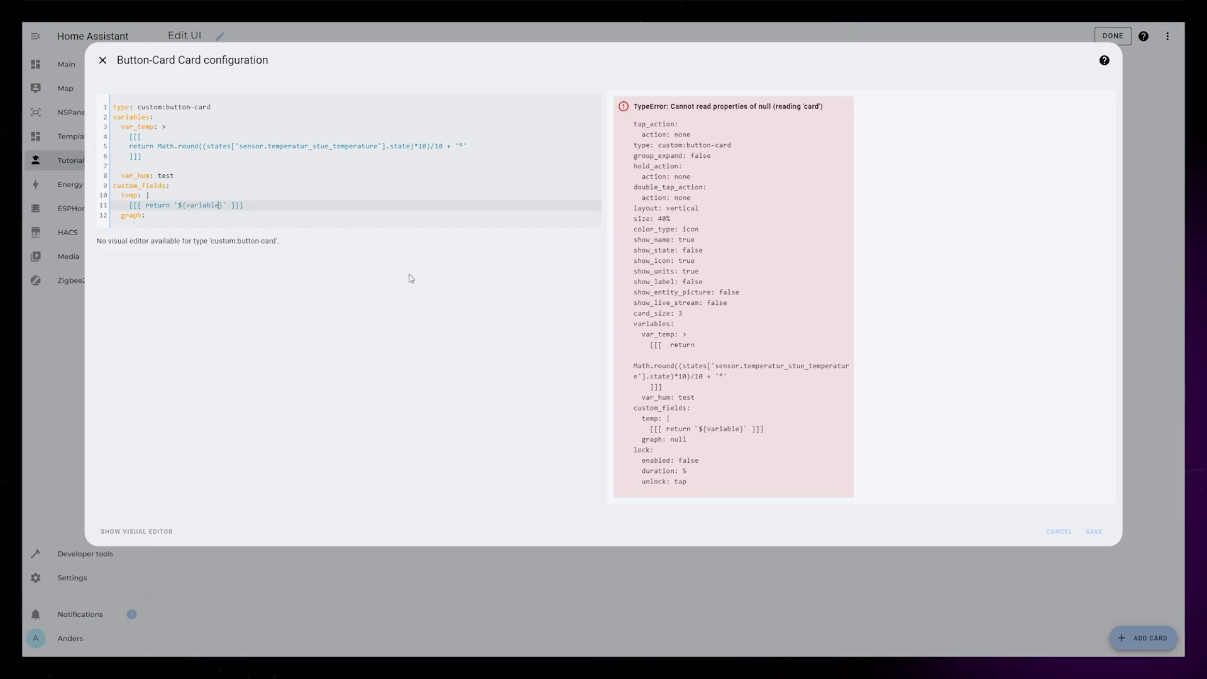
pyautogui.write('var_temp')
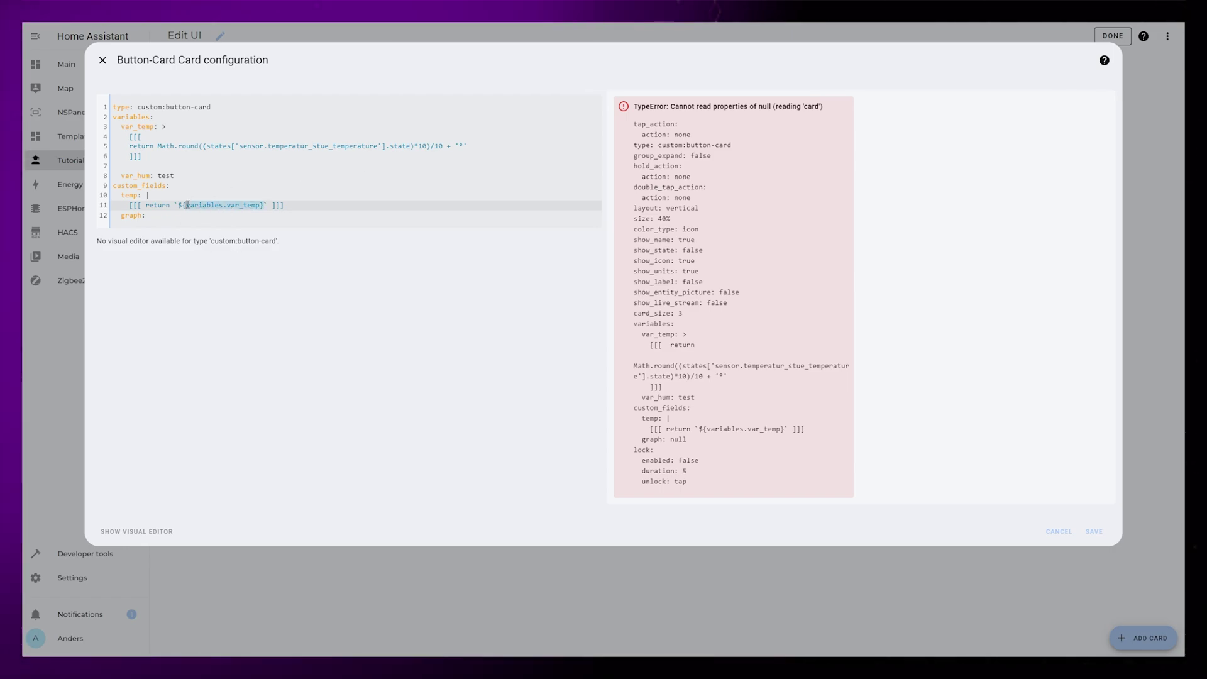
pyautogui.write('${variables.var_temp}')
pyautogui.hotkey('shift', 'Left')
pyautogui.hotkey('shift', 'Left')
pyautogui.hotkey('shift', 'Left')
pyautogui.hotkey('shift', 'Left')
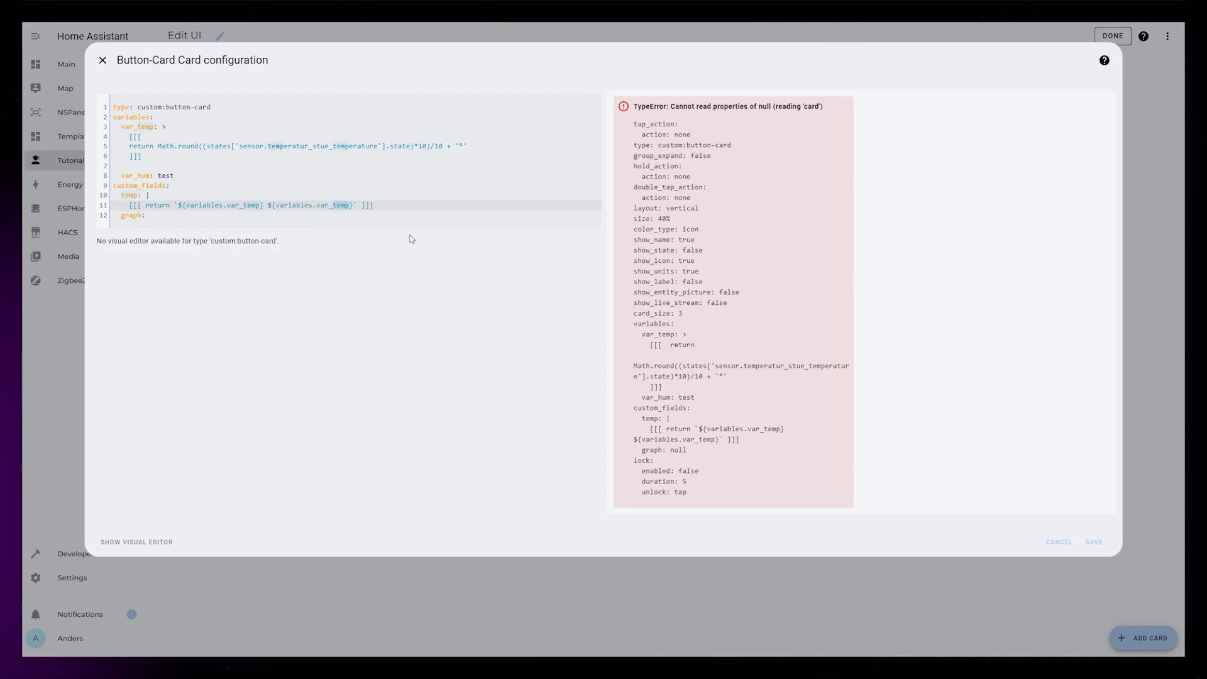
pyautogui.write('hum')
pyautogui.press('Down')
pyautogui.hotkey('shift', 'Home')
pyautogui.hotkey('shift', 'Home')
pyautogui.press('BackSpace')
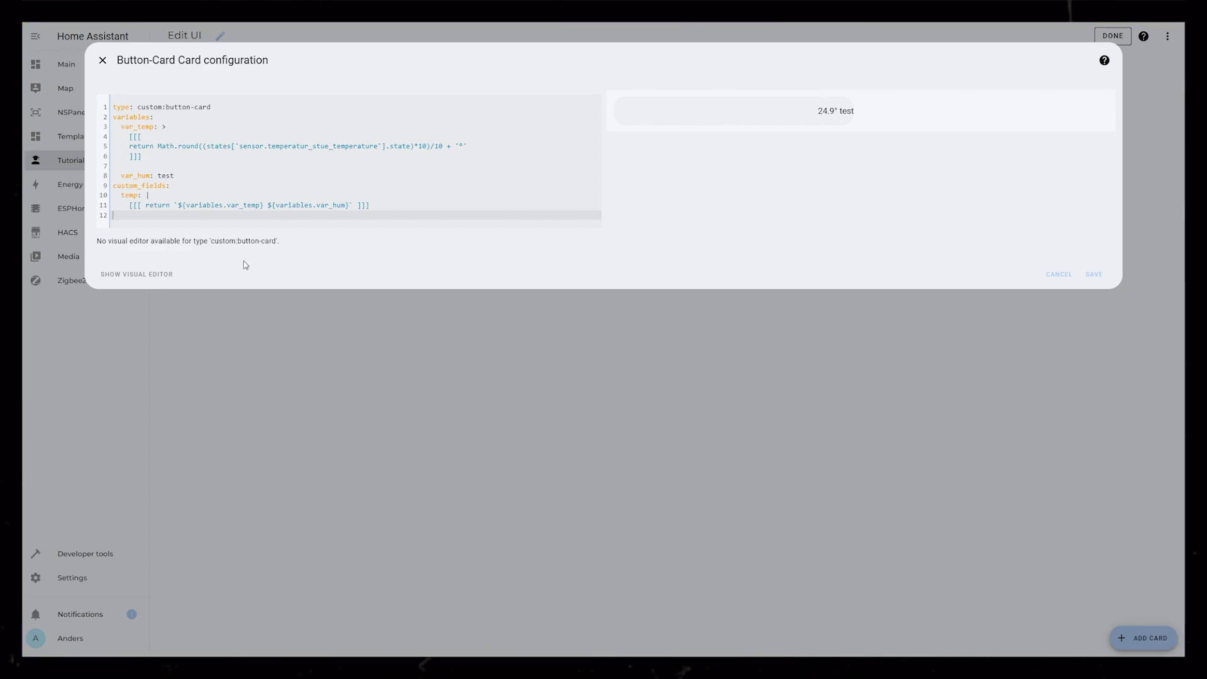
# Replace var_hum's test value with the copied template, changing temperature to humidity
pyautogui.moveTo(135, 156); pyautogui.dragTo(128, 136)
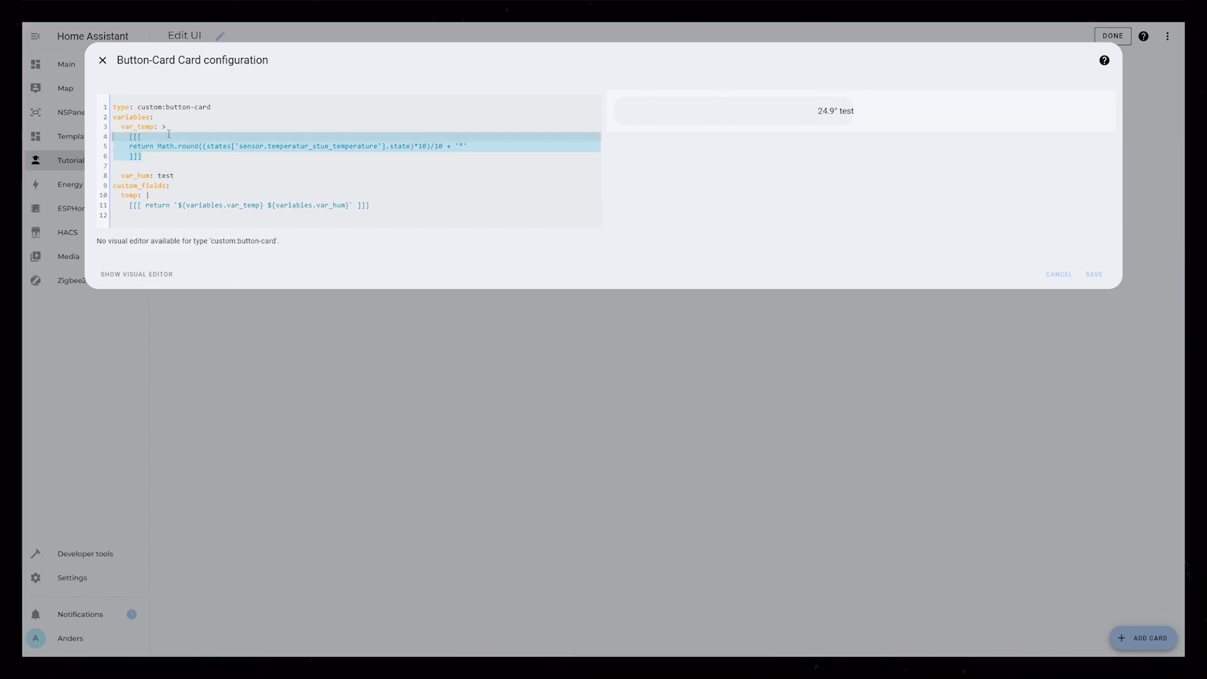
pyautogui.click(158, 176)
pyautogui.write(">     [[[     return Math.round((states['sensor.temperatur_stue_temperature'].state)*10)/10 + '°'     ]]]")
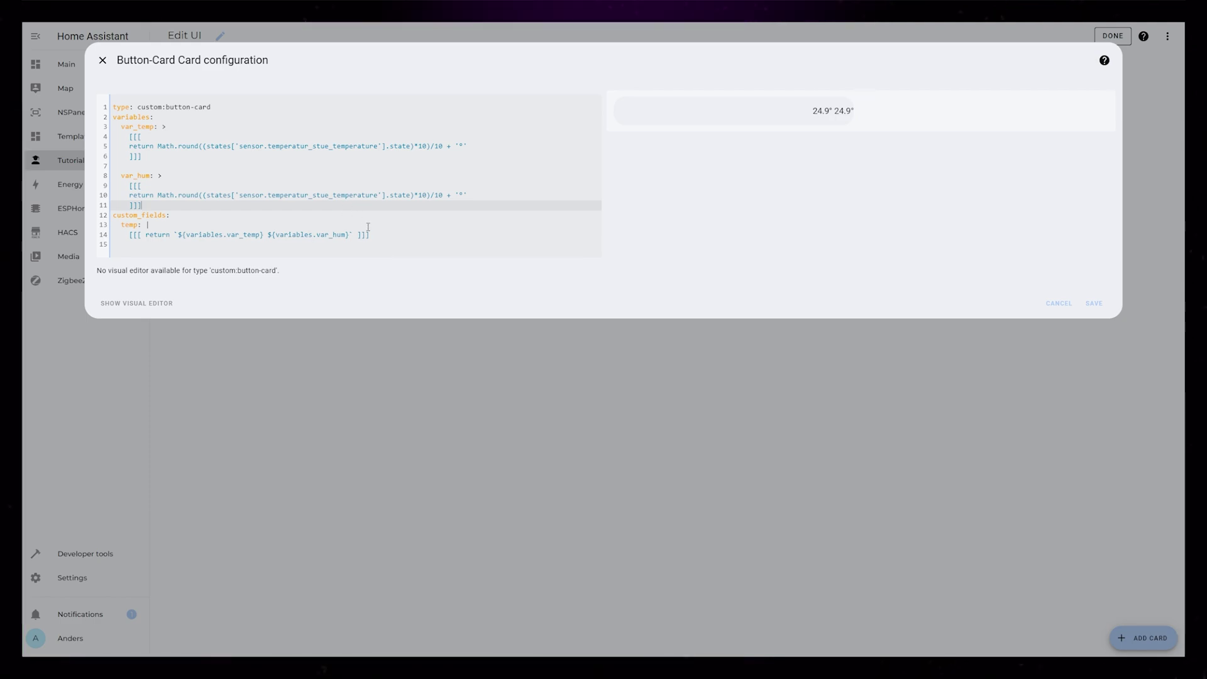
pyautogui.moveTo(376, 195); pyautogui.dragTo(332, 195)
pyautogui.write('humidity')
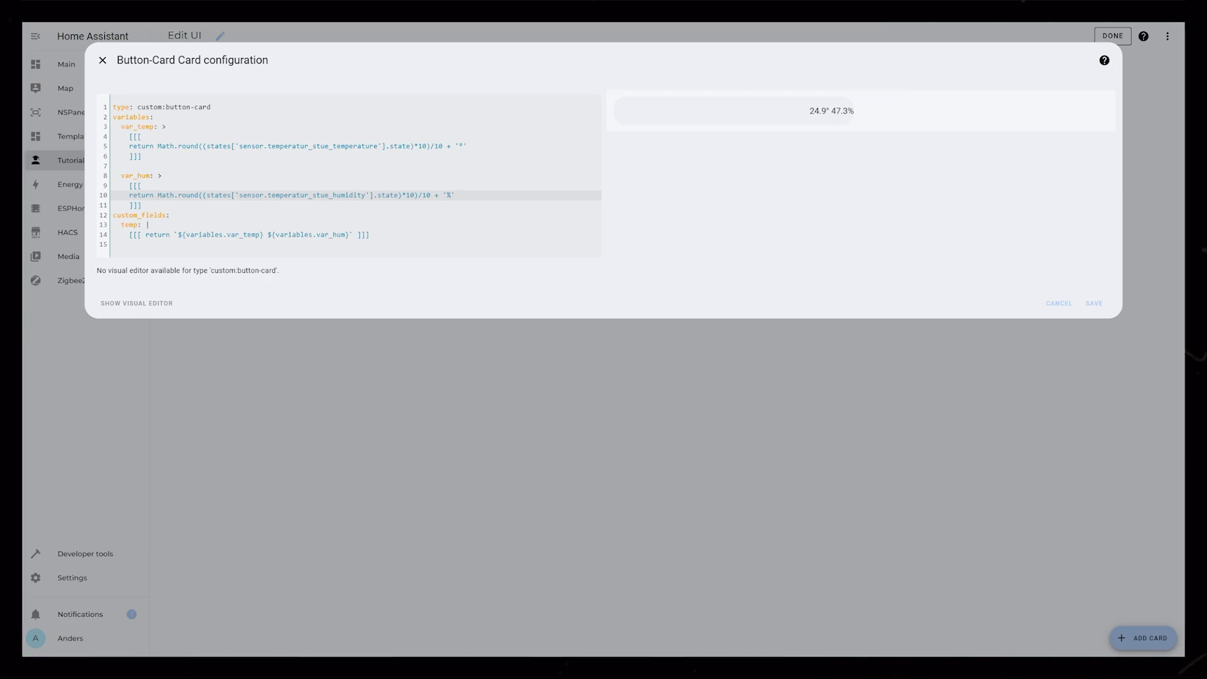
pyautogui.click(407, 234)
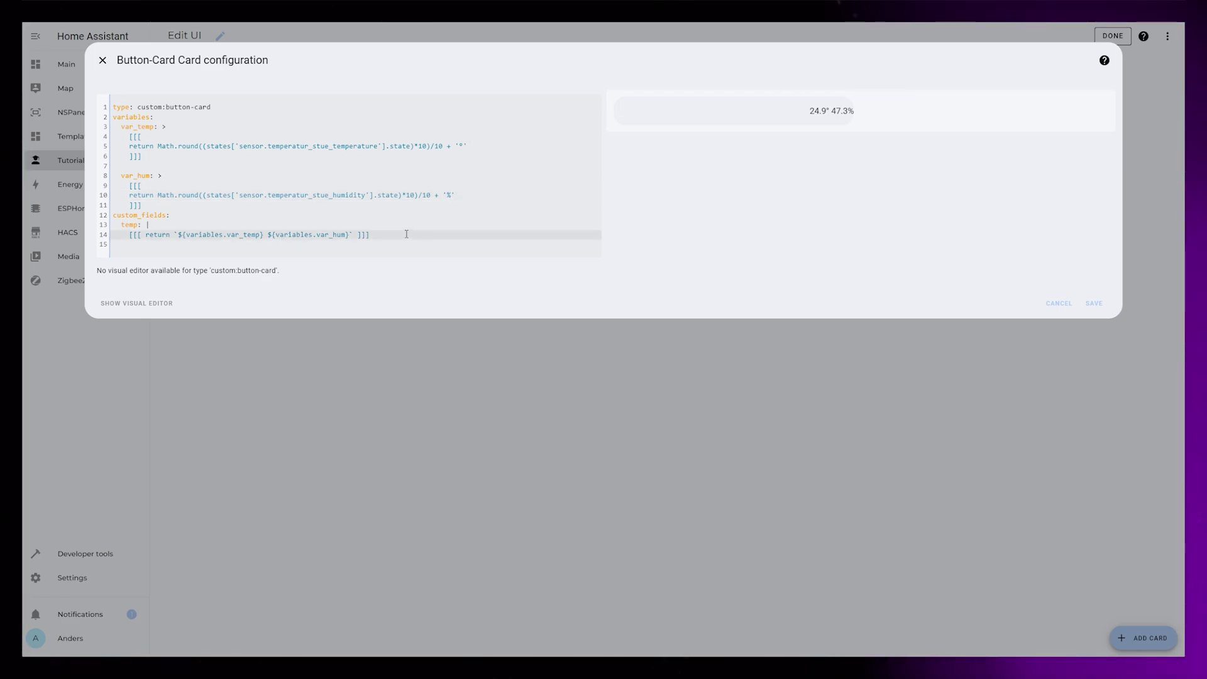
pyautogui.press('Return')
# Nest the pasted mini-graph-card config under graph: card: and delete the blank line before var_hum
pyautogui.write('graph:')
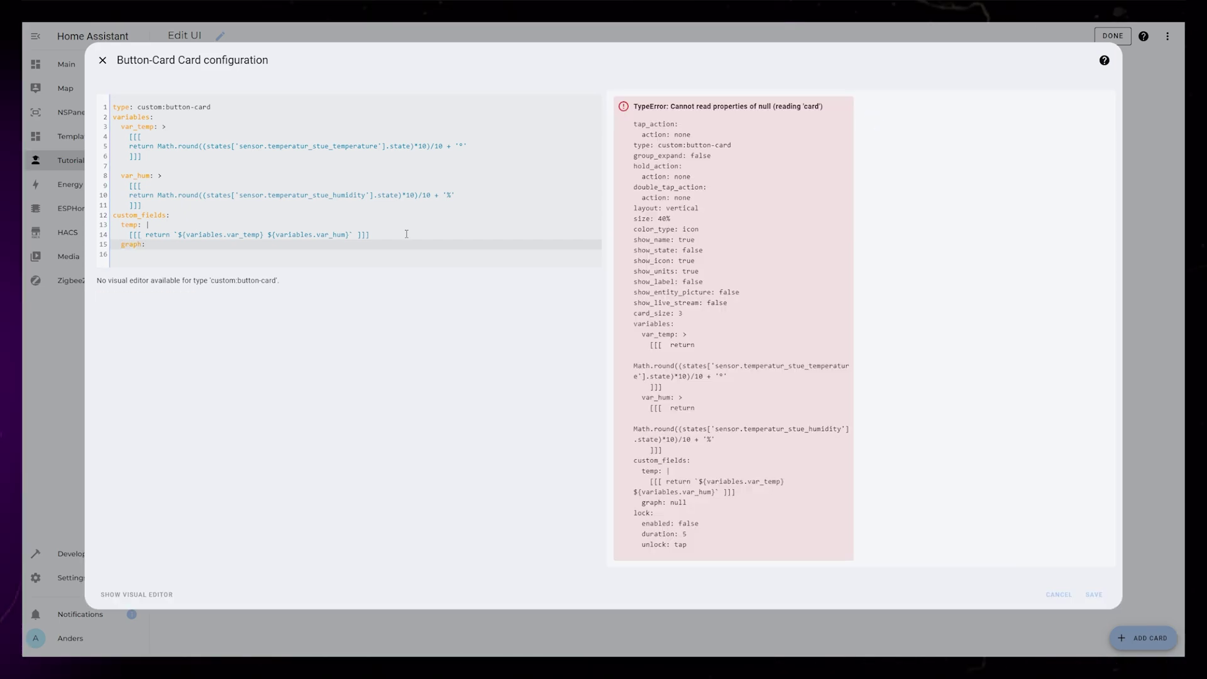
pyautogui.press('Tab')
pyautogui.write('card:')
pyautogui.press('Return')
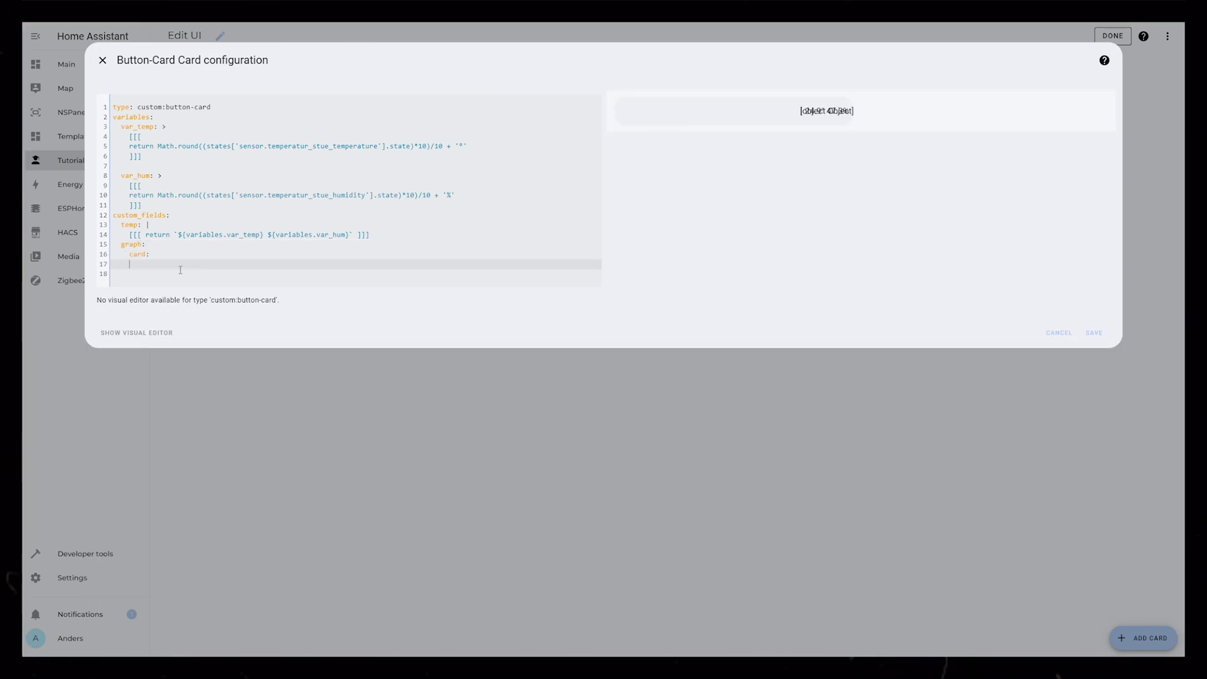
pyautogui.write("type: custom:mini-graph-card     entities:       - entity: sensor.temperatur_stue_temperature         color: '#EE4E4E'     line_width: 0     height: 100     show:       icon: false       name: false       state: false       legend: false       labels: false     card_mod:       style: |         ha-card {           border-style: none;           background: none;         }")
pyautogui.hotkey('ctrl', 'z')
pyautogui.hotkey('ctrl', 'shift', 'z')
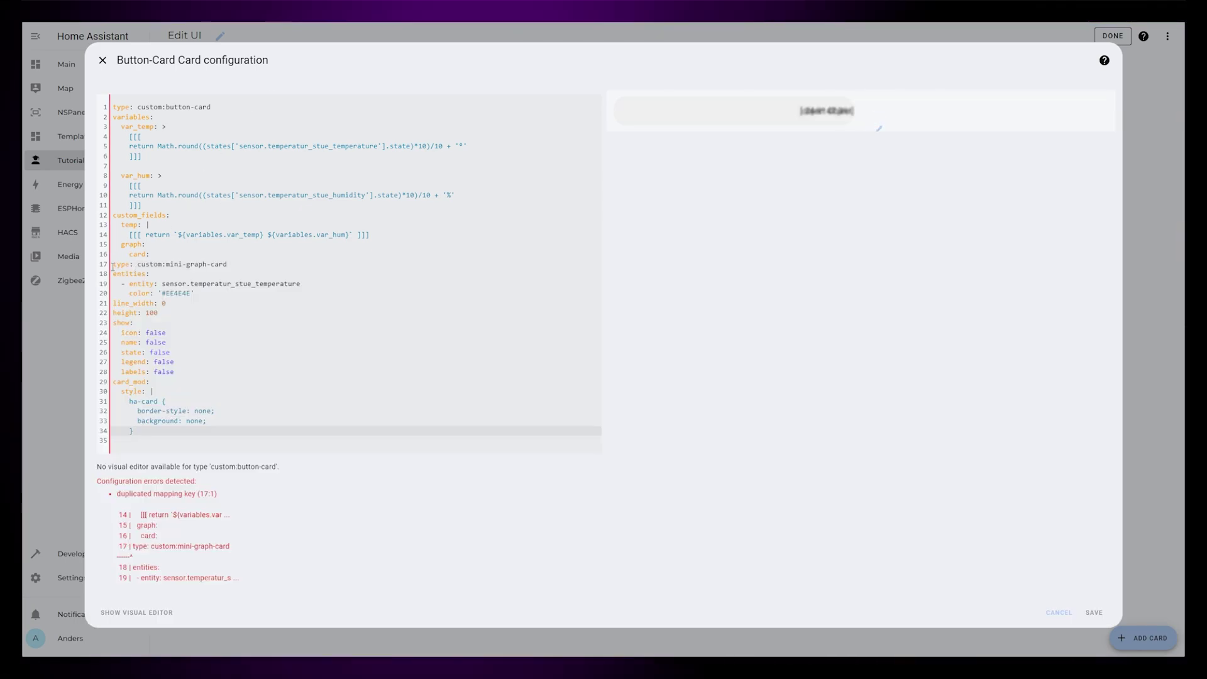
pyautogui.press('Tab')
pyautogui.click(201, 167)
pyautogui.press('BackSpace')
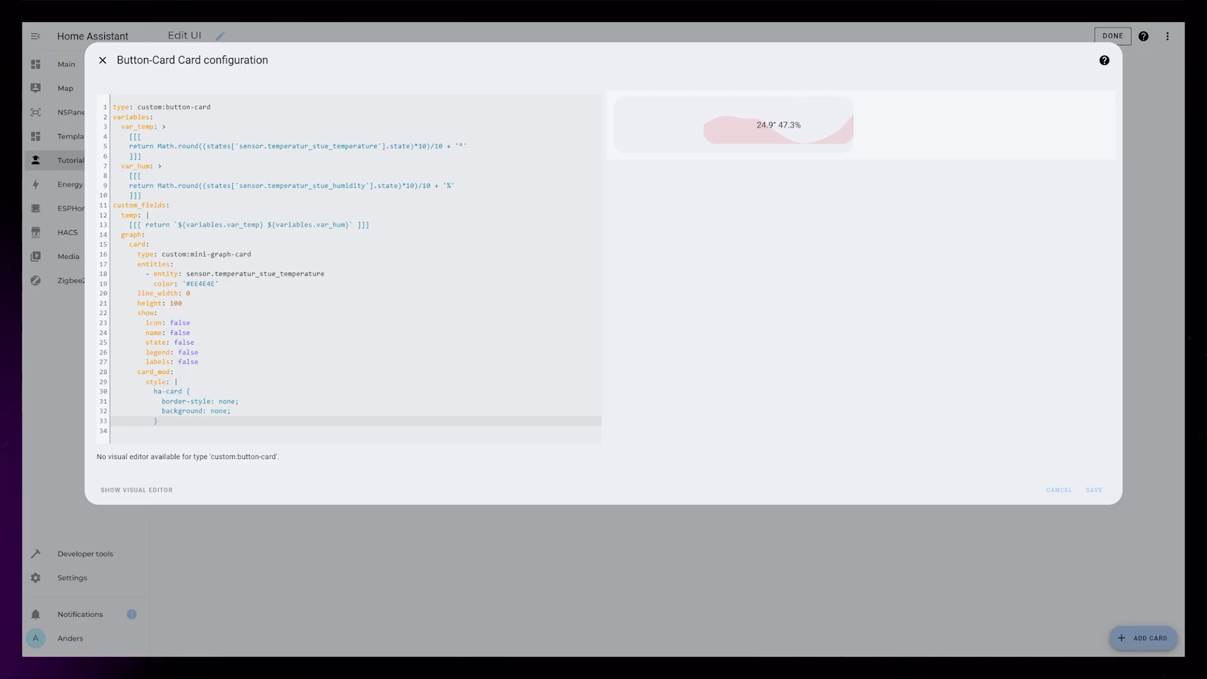
pyautogui.press('Return')
pyautogui.press('Return')
pyautogui.press('Return')
pyautogui.press('Return')
pyautogui.press('Return')
# Add a styles block with grid, card, and custom_fields graph and temp entries
pyautogui.click(137, 124)
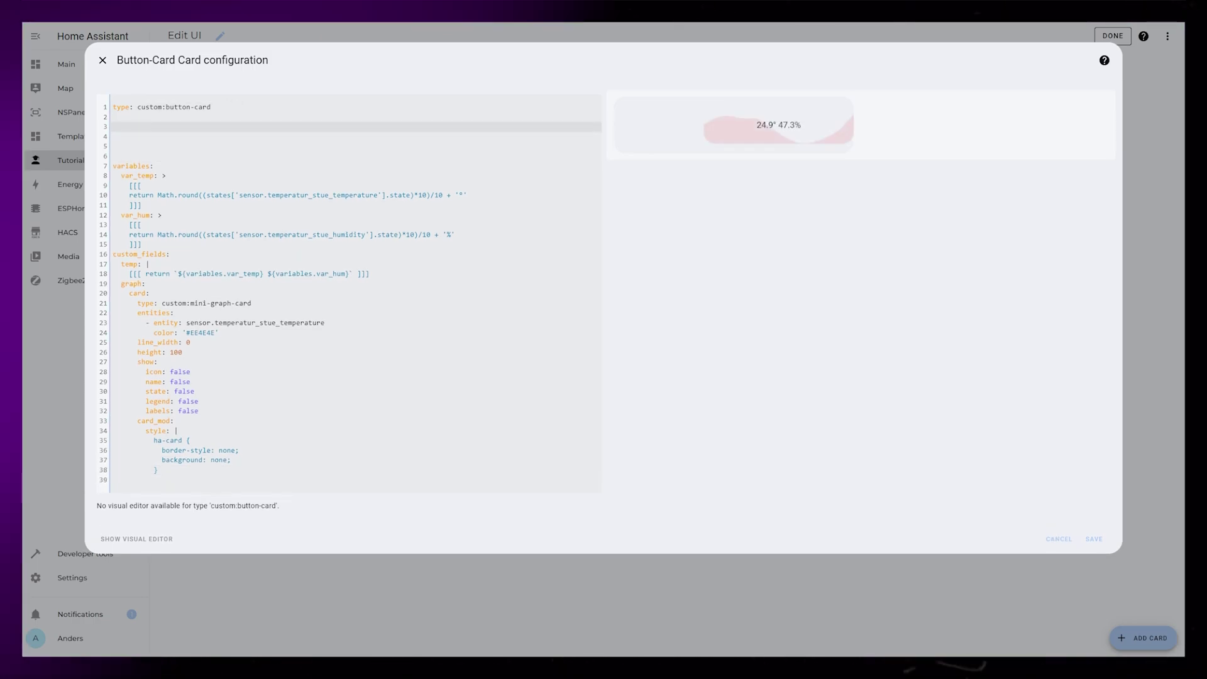
pyautogui.write('styles:')
pyautogui.press('Return')
pyautogui.write('grid:')
pyautogui.press('Return')
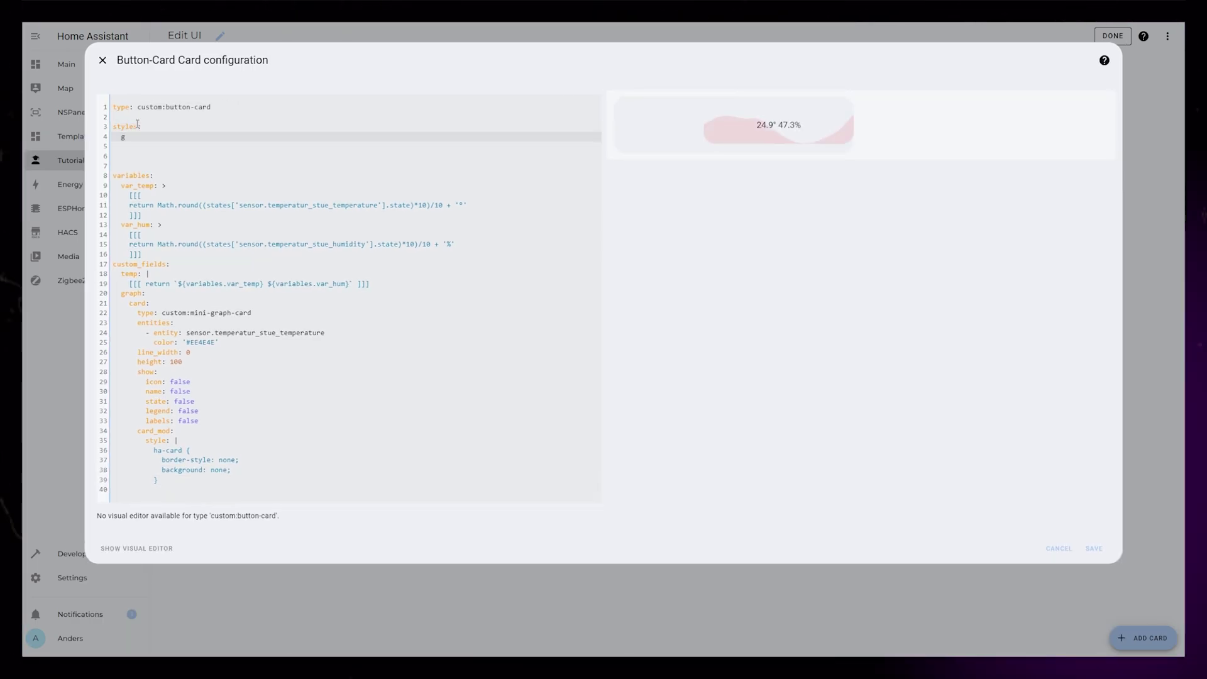
pyautogui.write('card:')
pyautogui.press('Return')
pyautogui.write('custom_fields:')
pyautogui.press('Return')
pyautogui.write('graph:')
pyautogui.press('Return')
pyautogui.write('temp:')
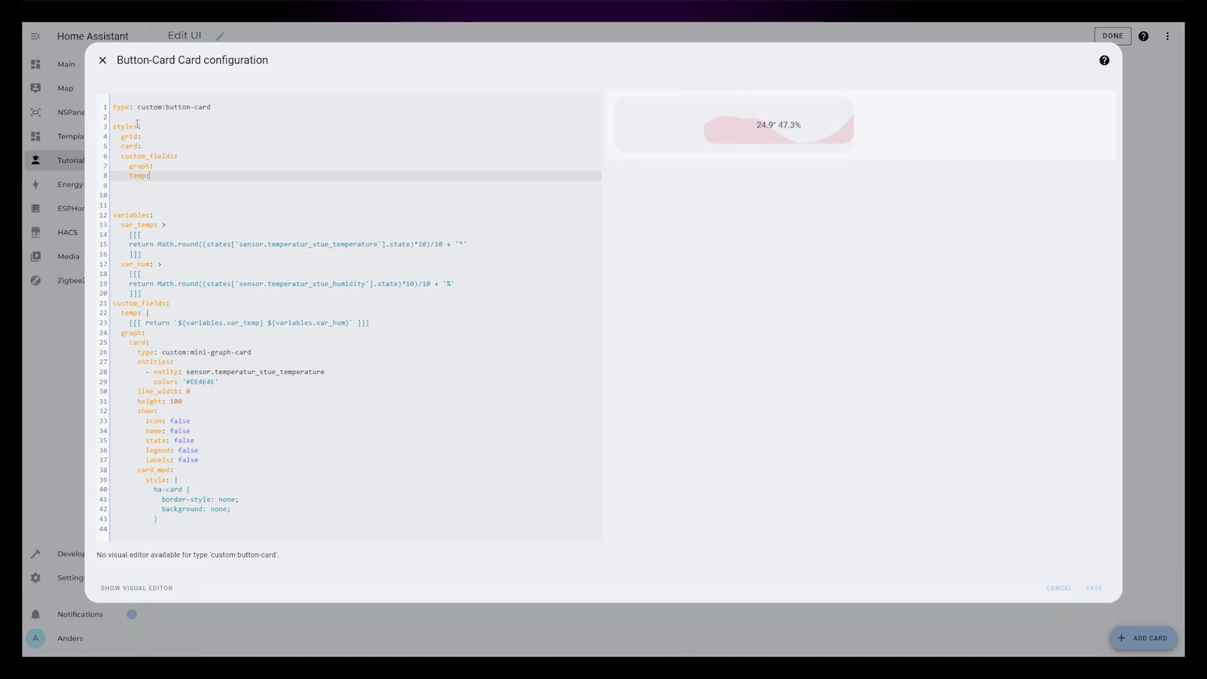
# Set grid-template-areas to "temp" under grid and add a line for the card's 24px padding
pyautogui.click(175, 137)
pyautogui.press('Return')
pyautogui.write('- grid-template-are')
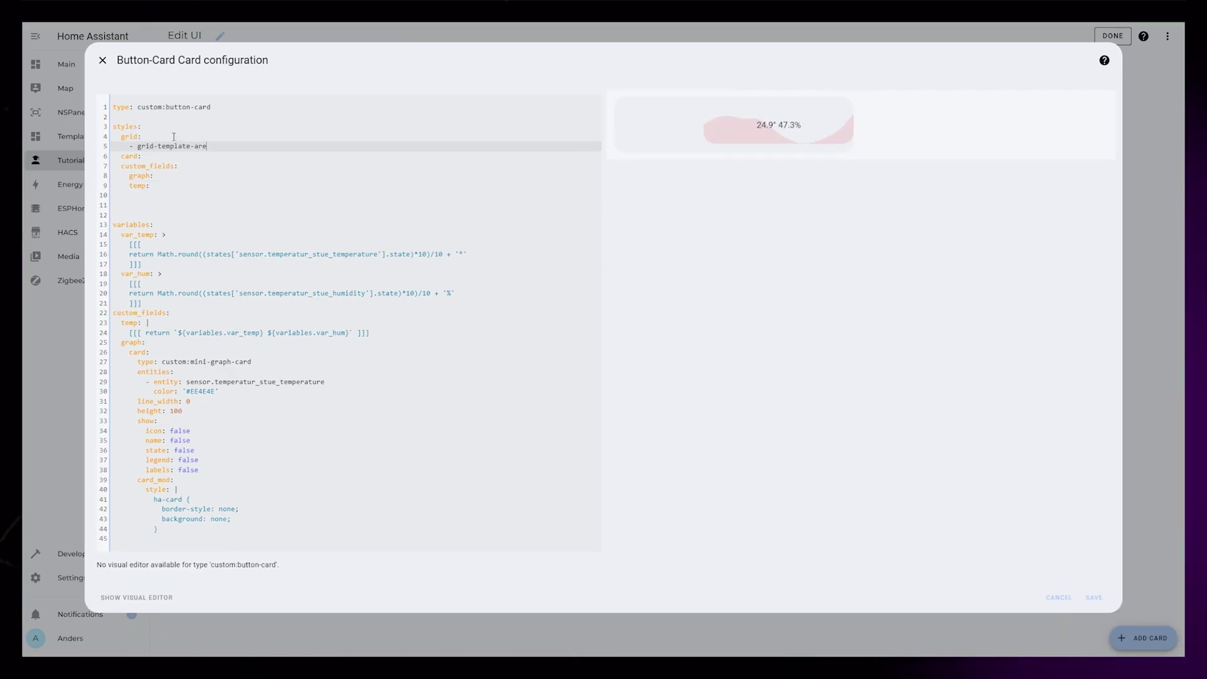
pyautogui.write('as: \'"temp')
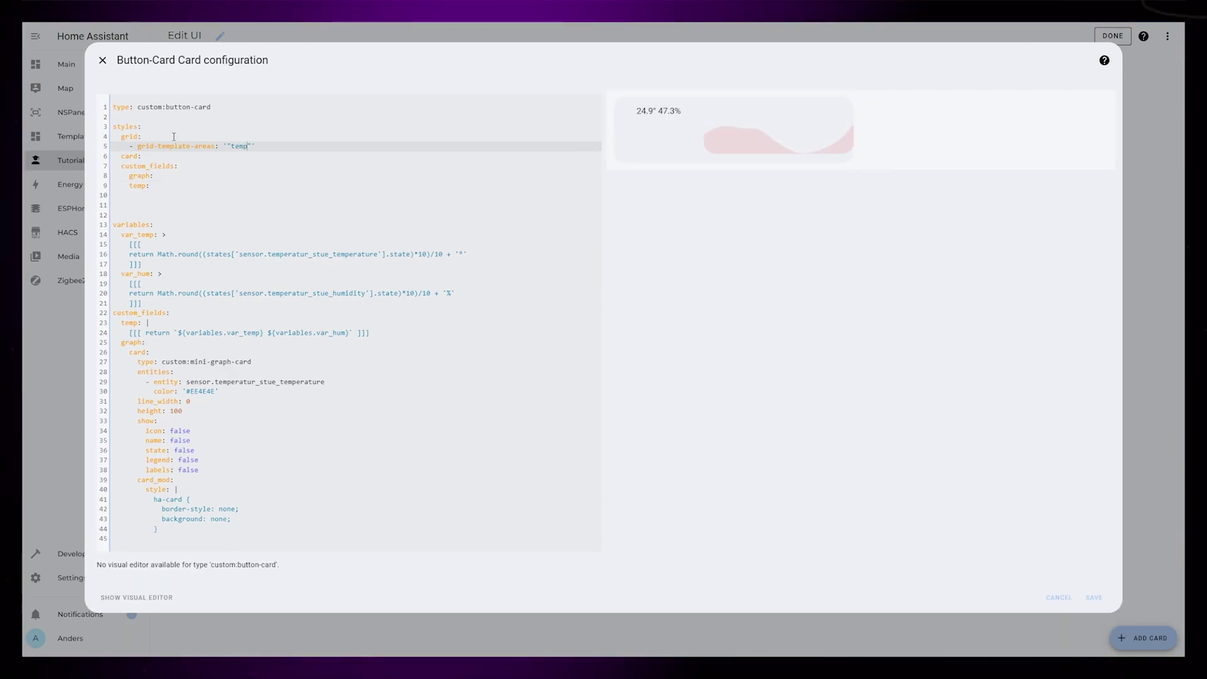
pyautogui.click(167, 153)
pyautogui.press('Return')
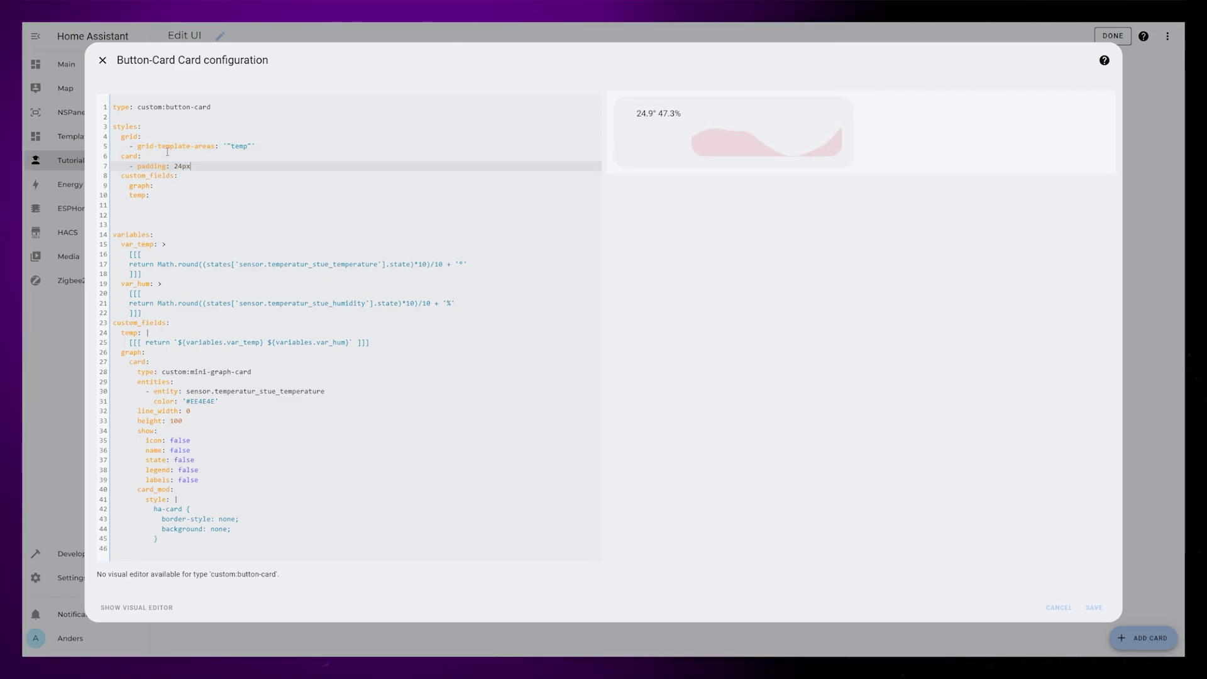
pyautogui.click(174, 190)
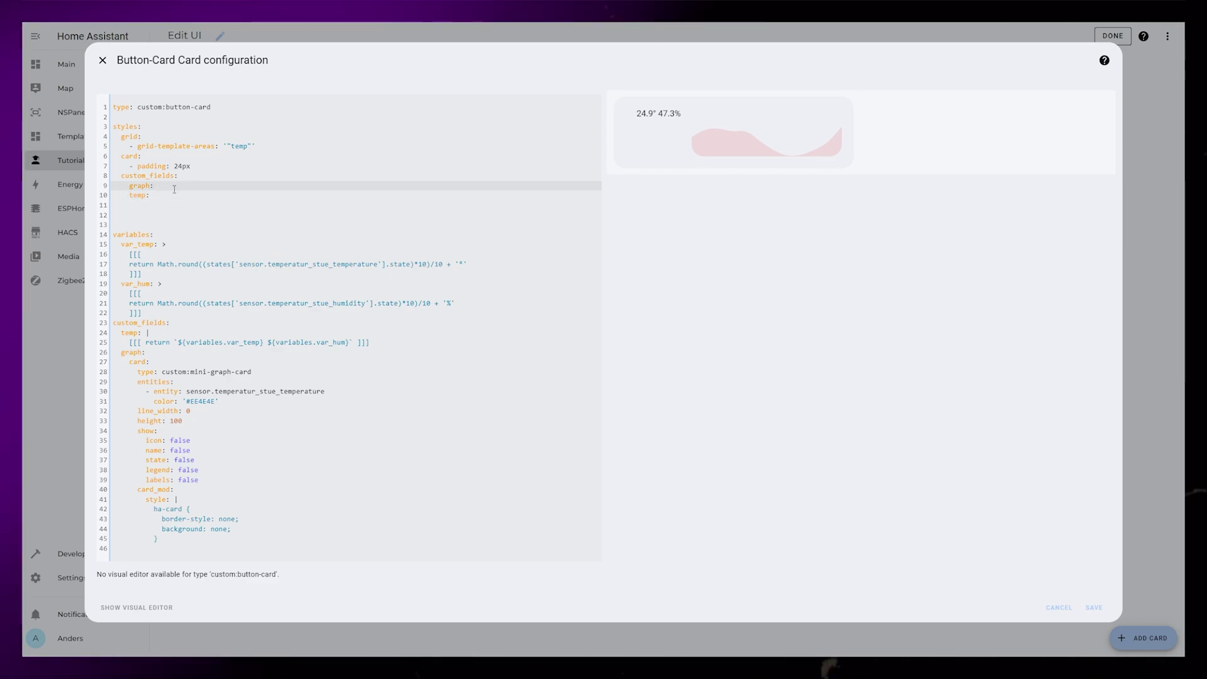
# Style the graph field with position absolute, width 100%, left 0 and bottom 0
pyautogui.press('Return')
pyautogui.write('- position')
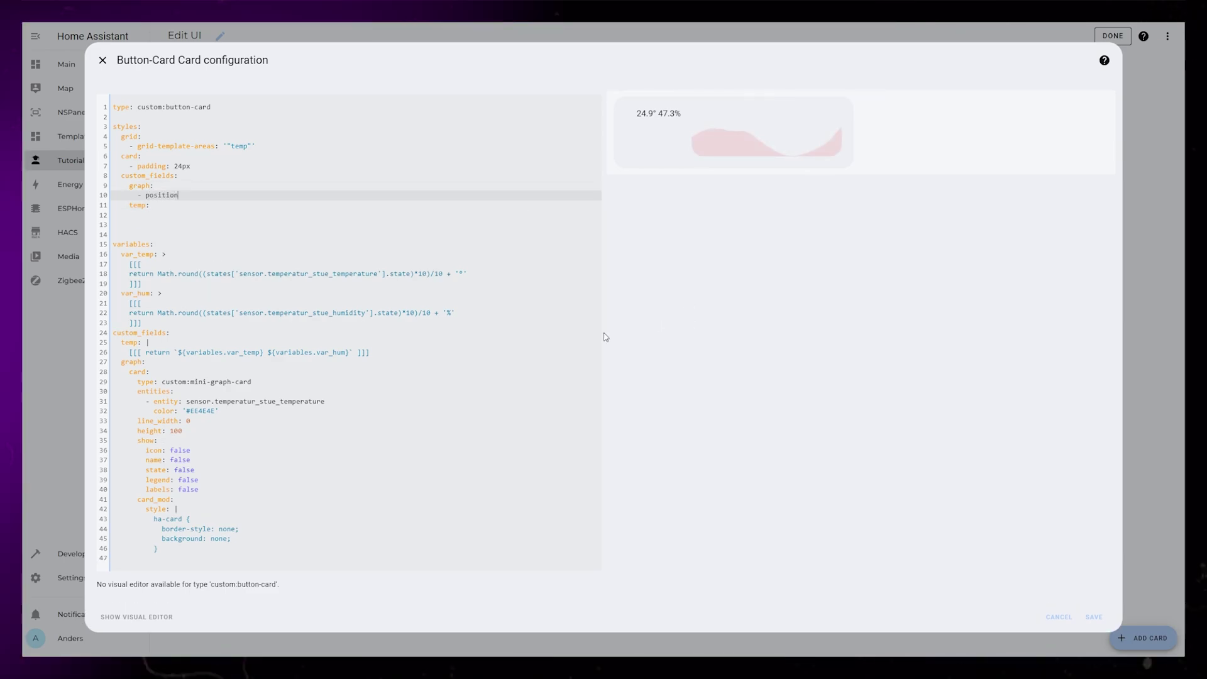
pyautogui.write(': absolute')
pyautogui.press('Return')
pyautogui.write('- width:;')
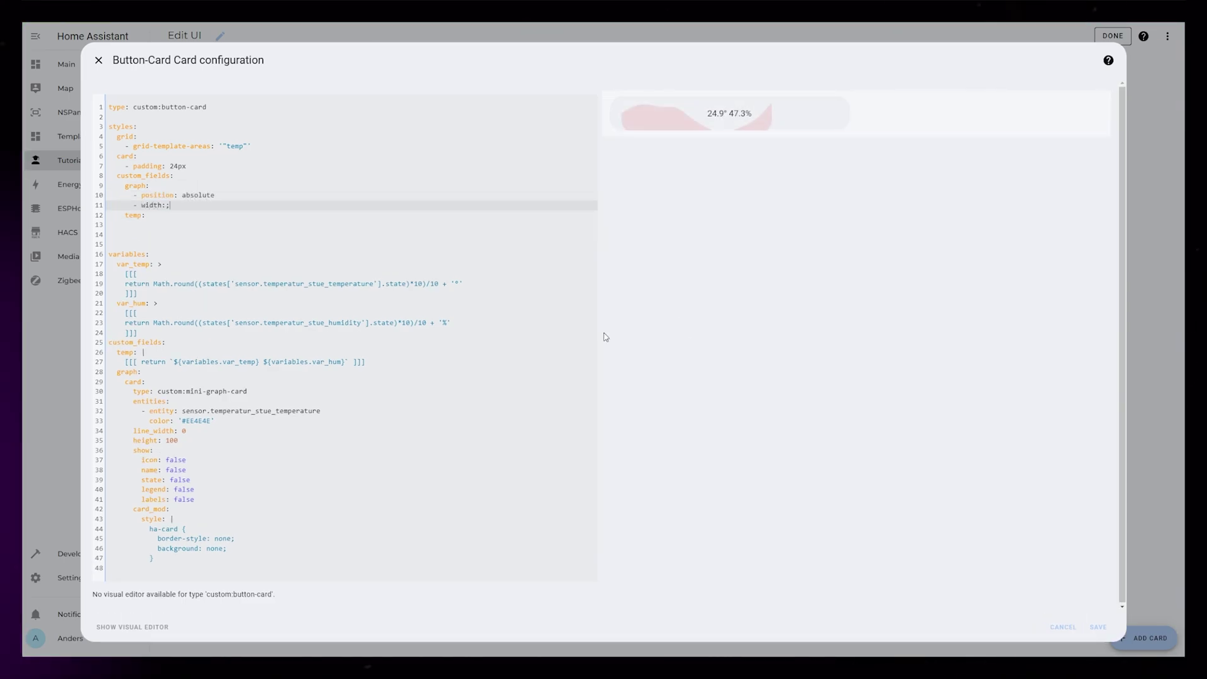
pyautogui.write(' 100%')
pyautogui.press('Return')
pyautogui.write('- ')
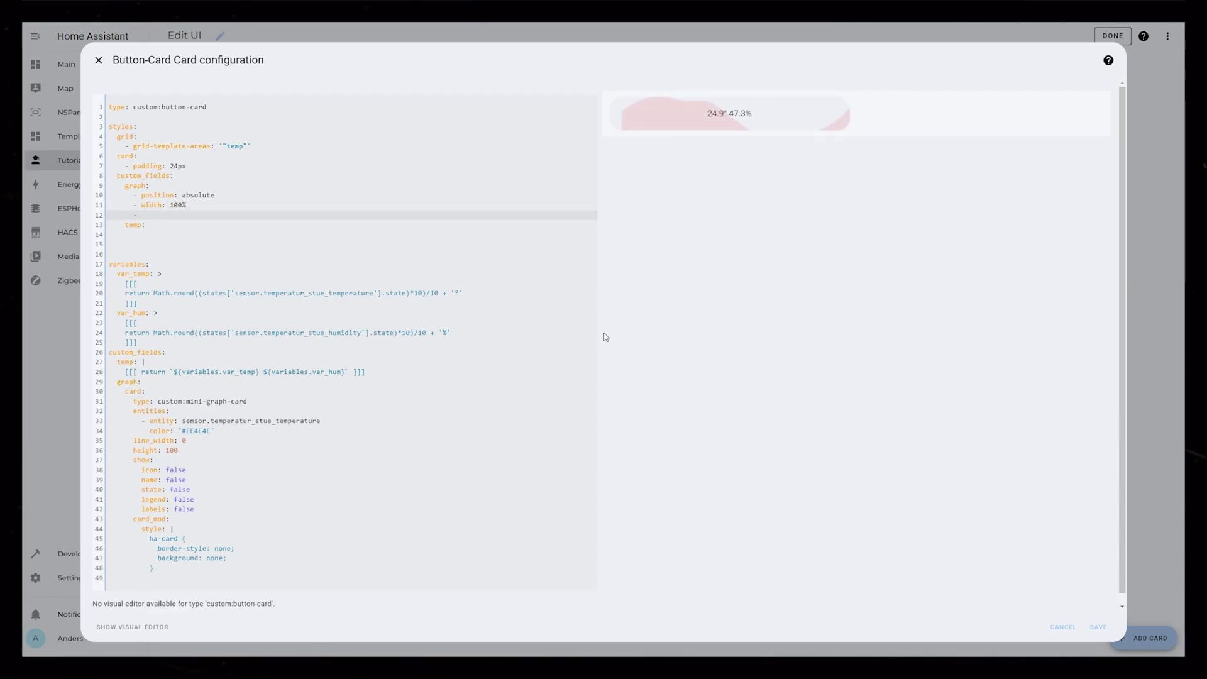
pyautogui.write('left: 0')
pyautogui.press('Return')
pyautogui.write('- bottom: 0')
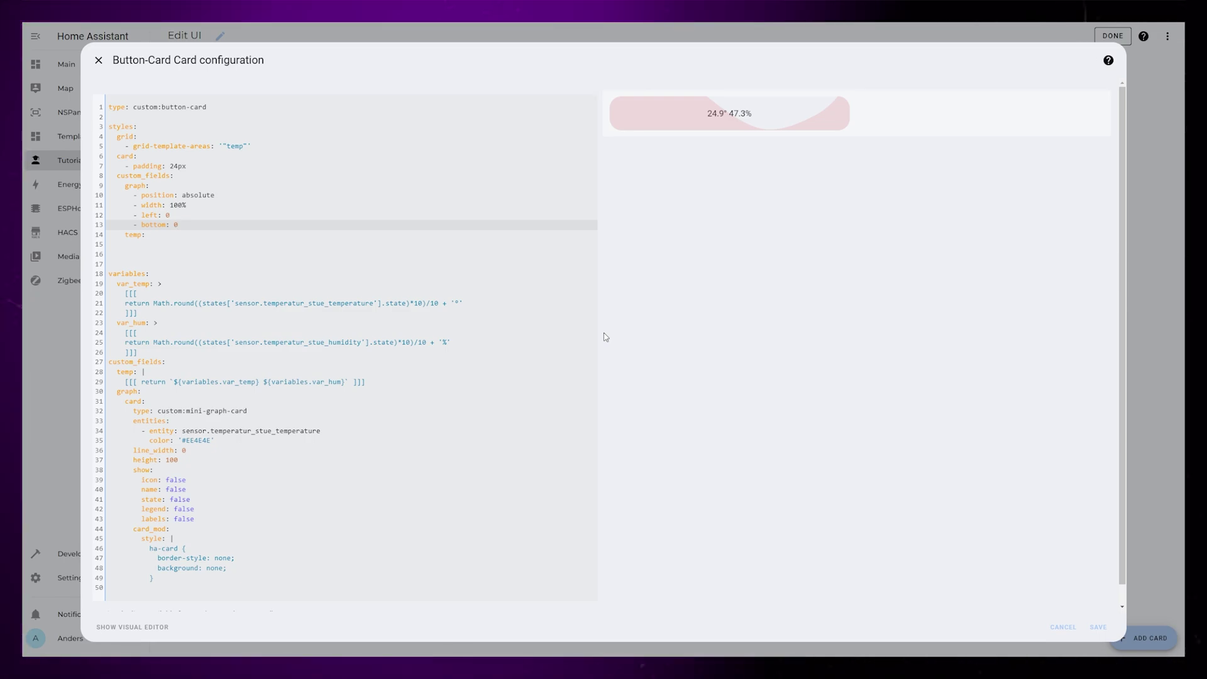
# Add temp field styles: justify-self start, text-align left and font-size 66px
pyautogui.click(181, 231)
pyautogui.press('Return')
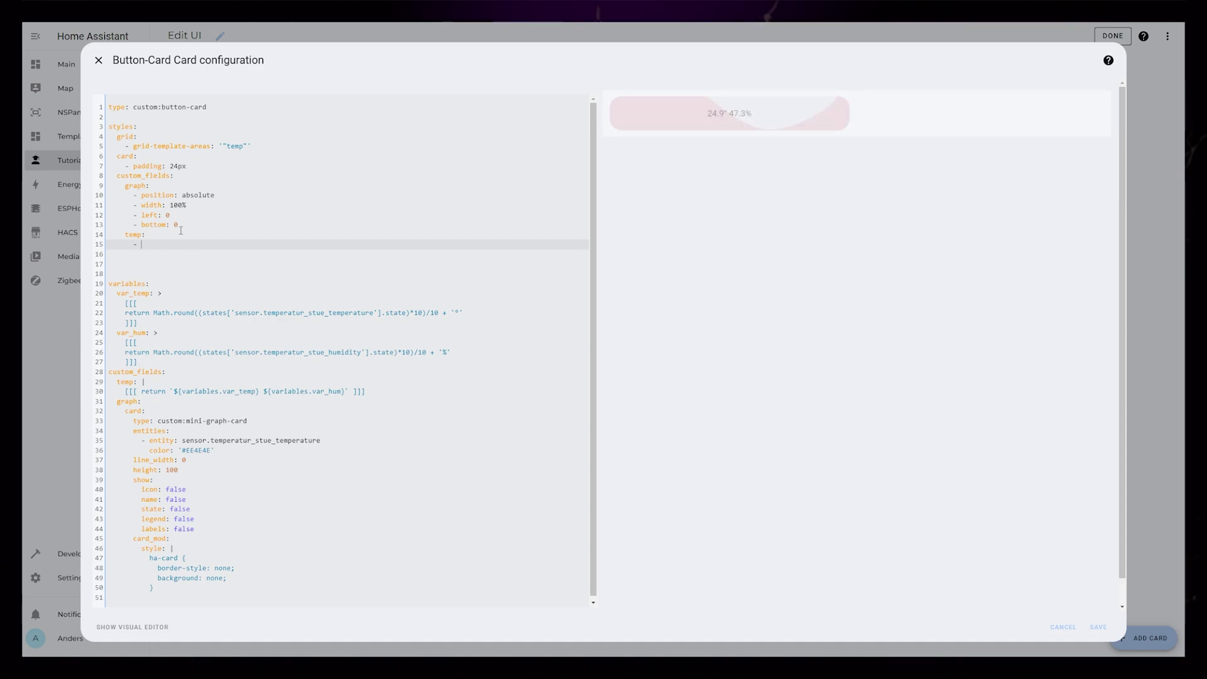
pyautogui.write('- justy')
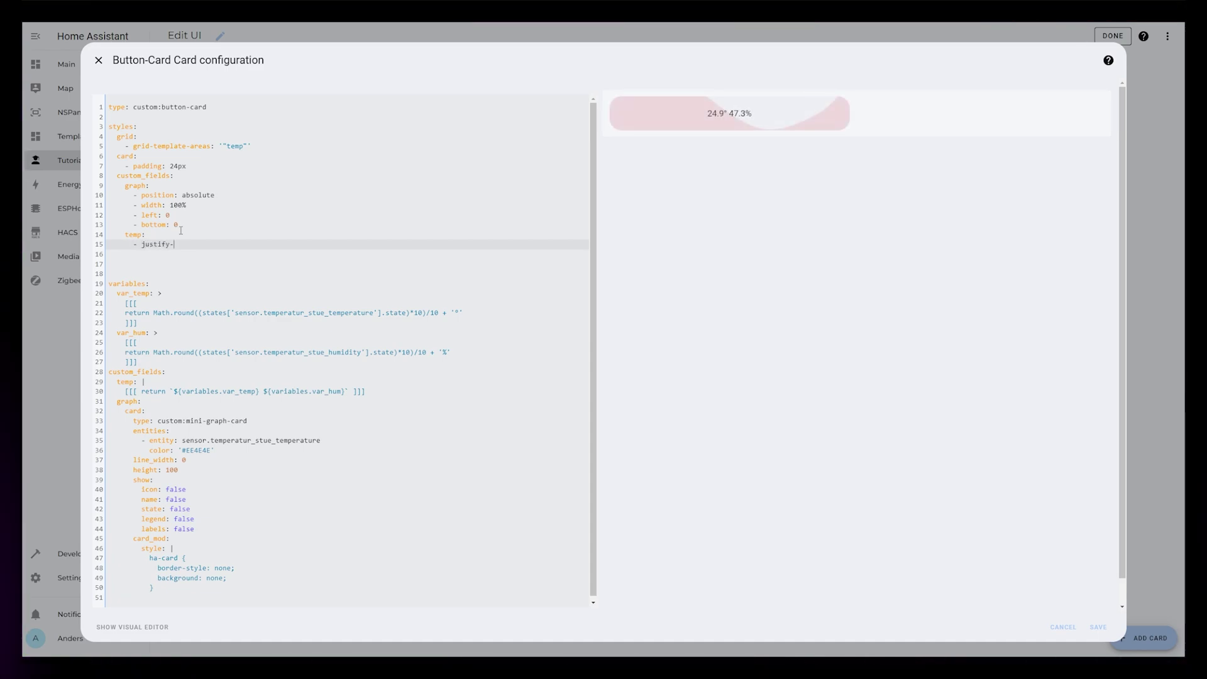
pyautogui.write('fy-self: start')
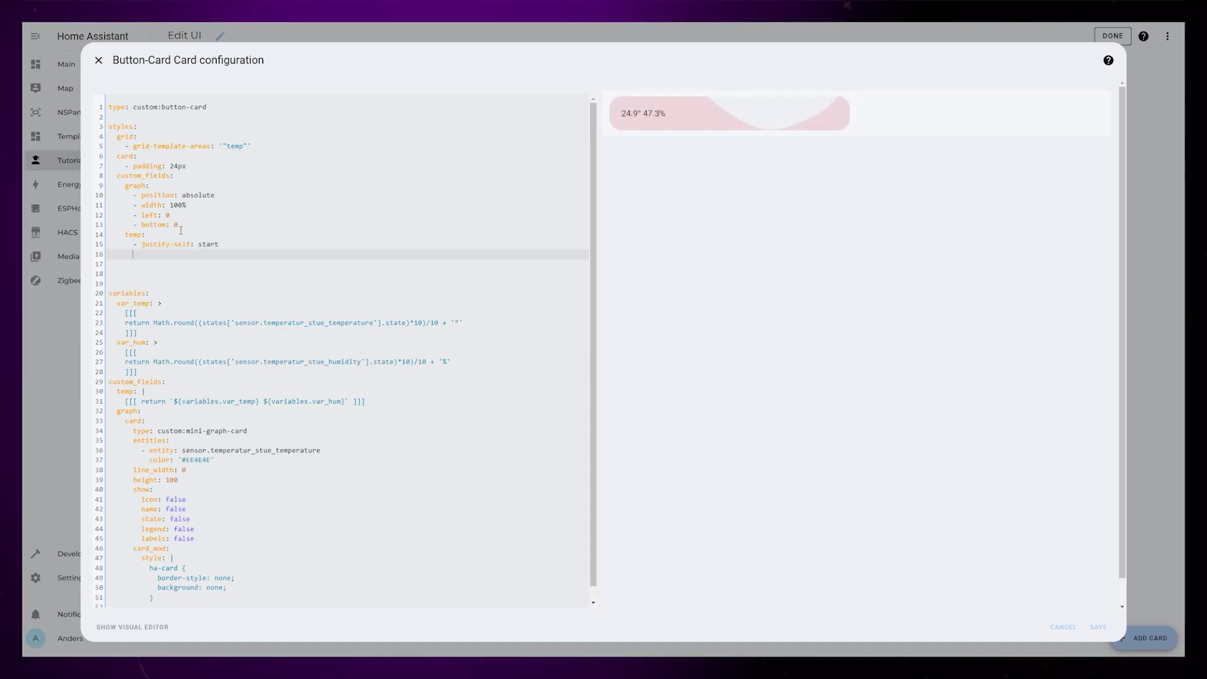
pyautogui.press('Return')
pyautogui.write('- text-align')
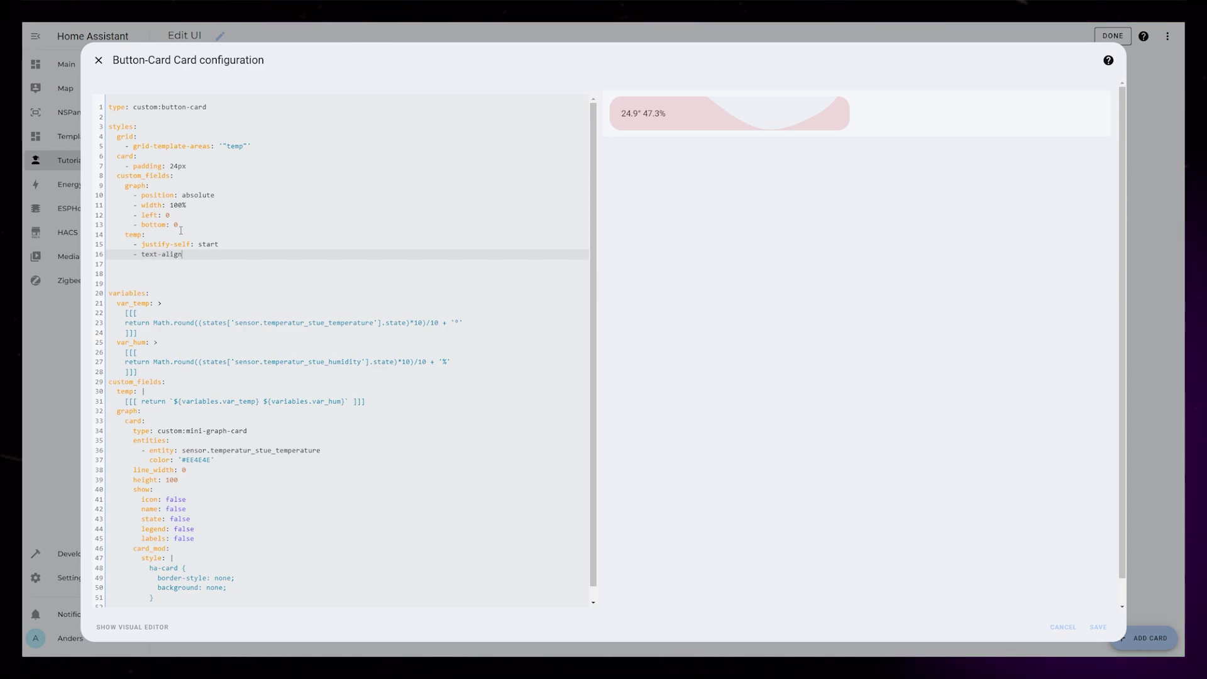
pyautogui.write(': left')
pyautogui.press('Return')
pyautogui.write('- font-size')
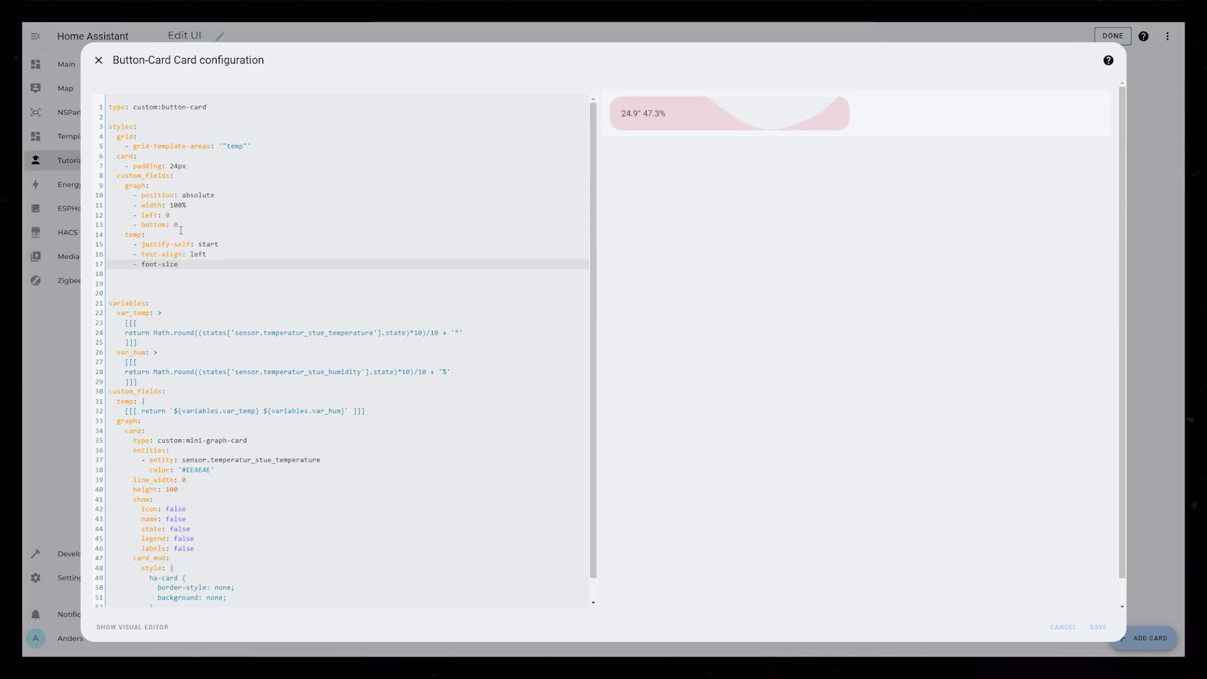
pyautogui.write(': 66px')
pyautogui.press('Return')
# Add color black, line-height 66px, font-weight 300 and padding 12px 0 0 0; begin a 0.3 font-size humidity span
pyautogui.write('- color: bl')
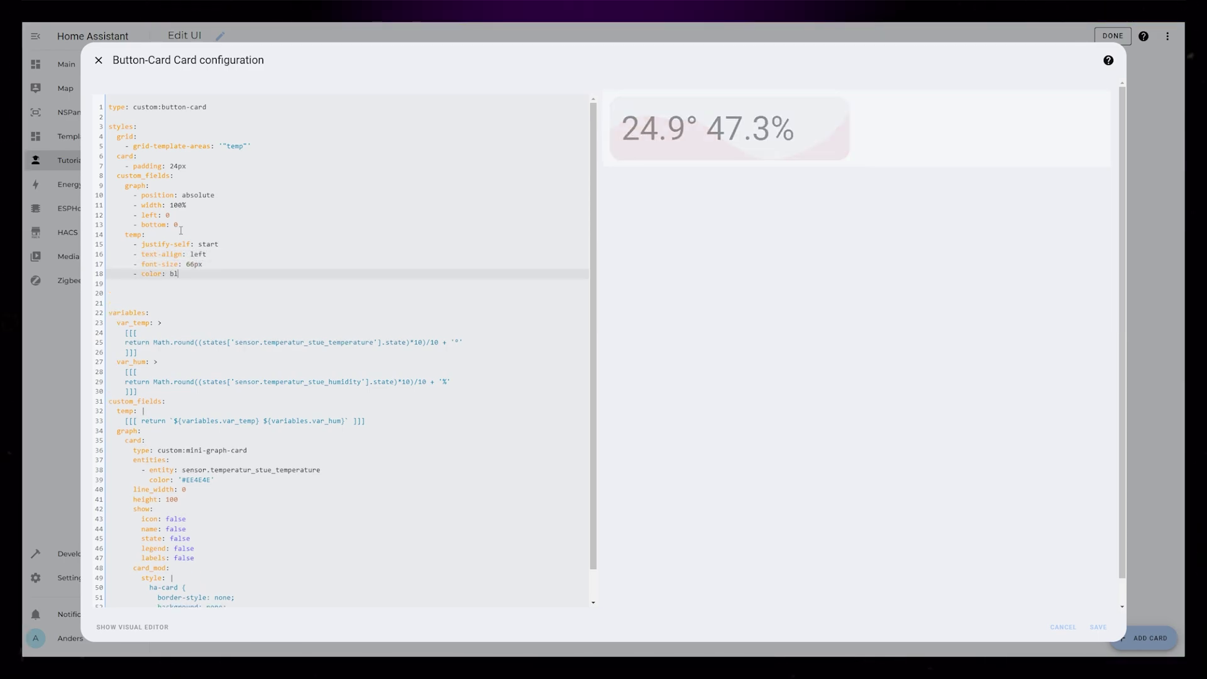
pyautogui.write('ack')
pyautogui.press('Return')
pyautogui.write('- line-height: 66px')
pyautogui.press('Return')
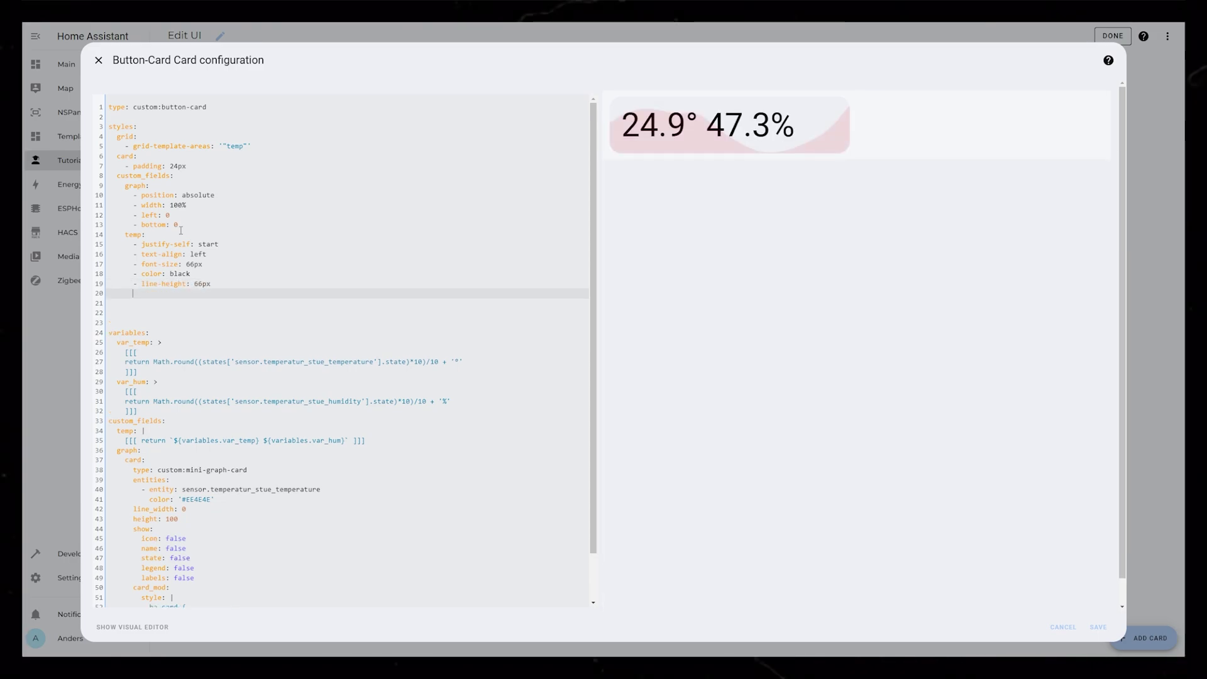
pyautogui.write('- font-we')
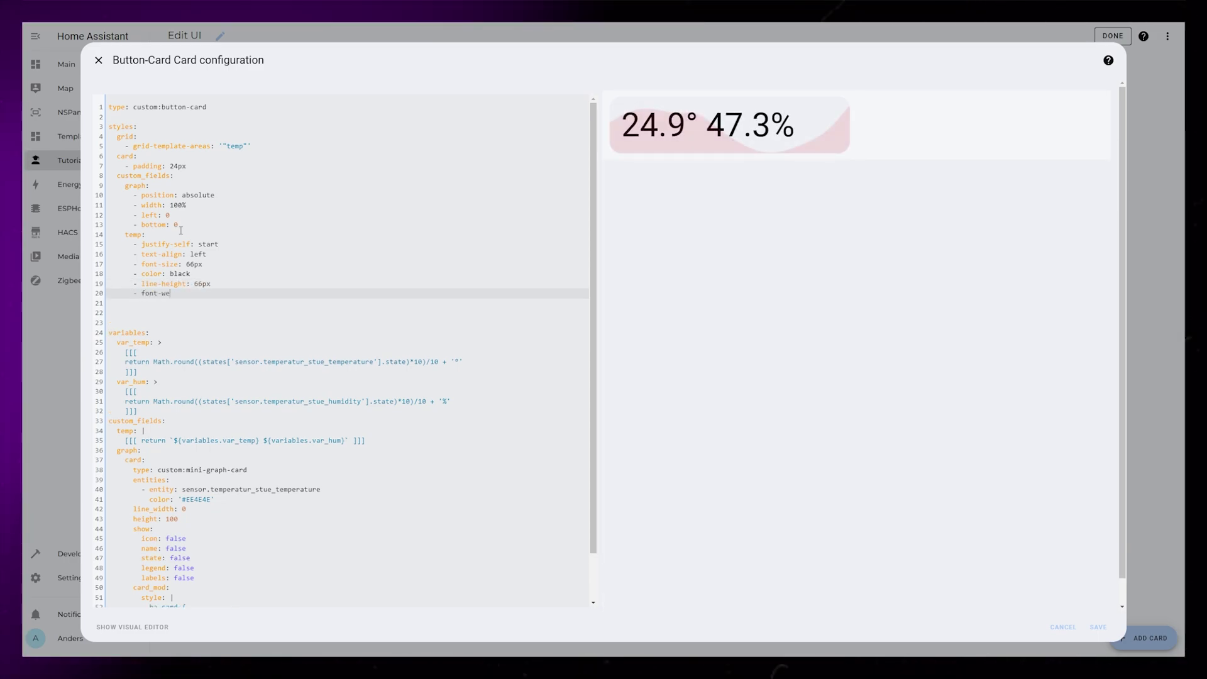
pyautogui.write('ight: 343')
pyautogui.press('BackSpace')
pyautogui.press('BackSpace')
pyautogui.write('00')
pyautogui.press('Return')
pyautogui.write('- padding: 12px 0 0 0')
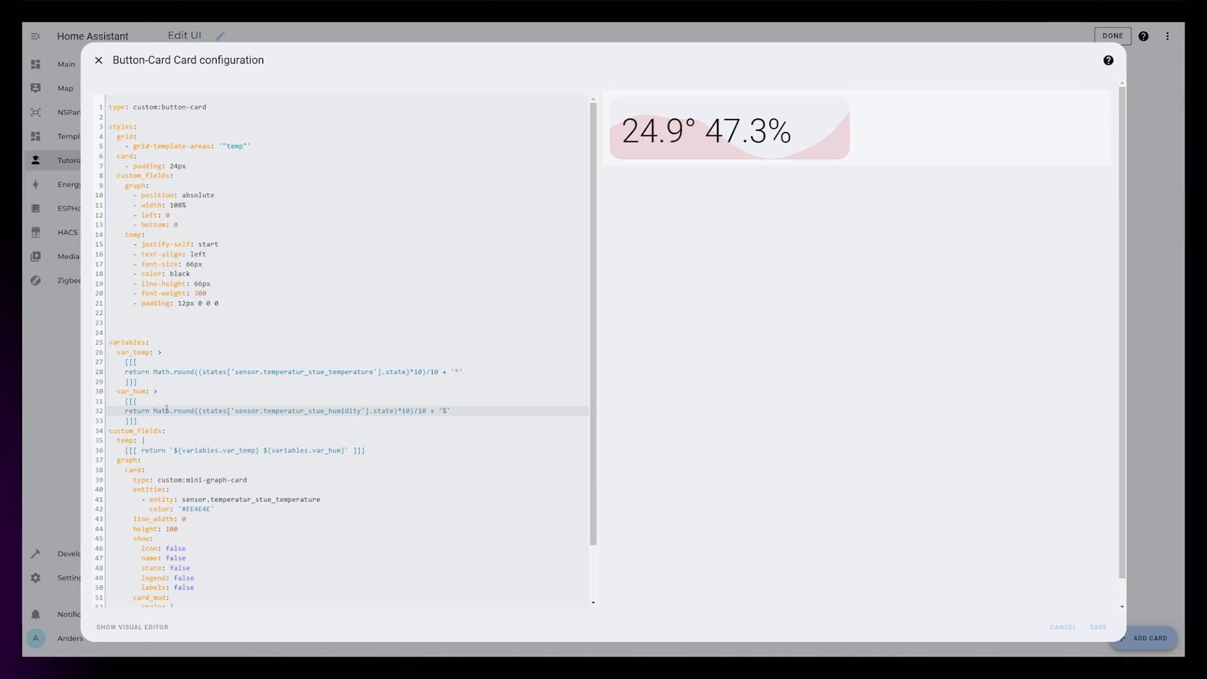
pyautogui.write("''")
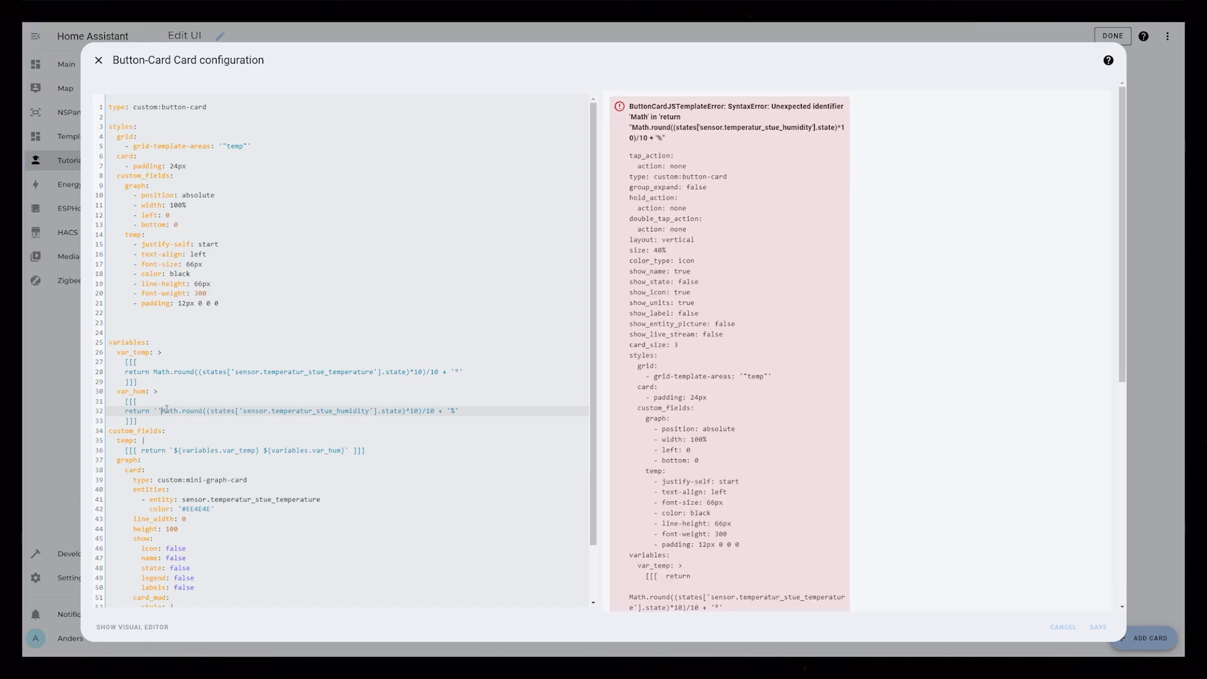
pyautogui.write(' + ')
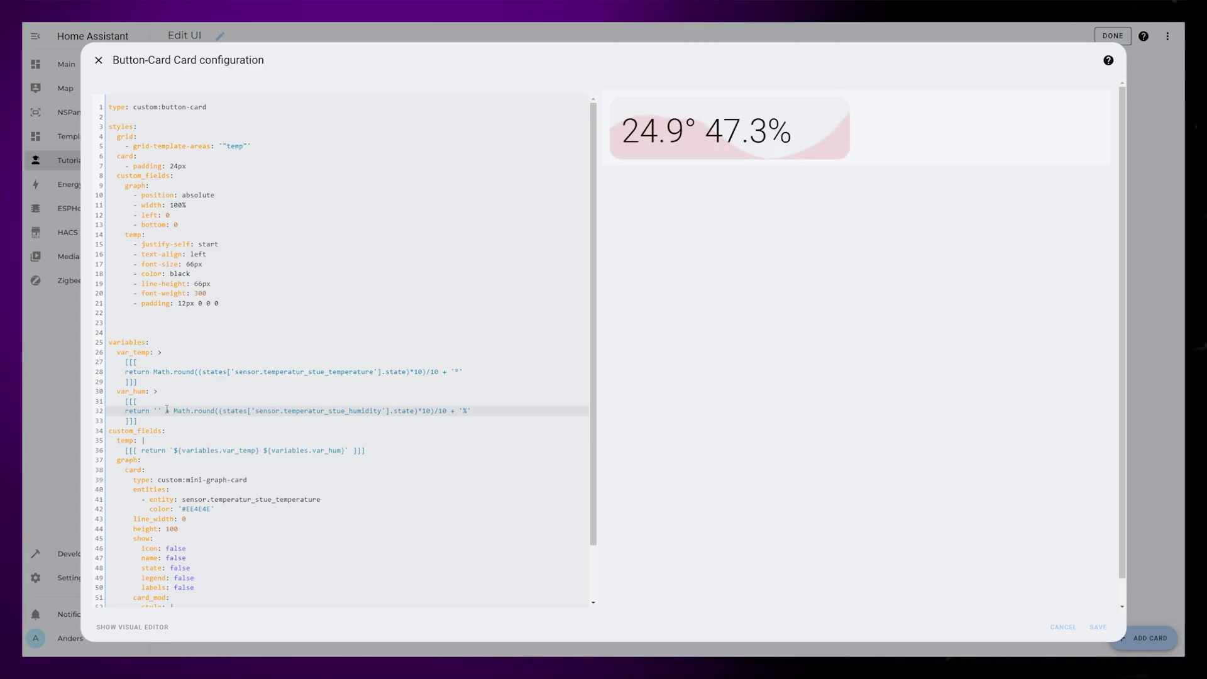
pyautogui.write('<span style')
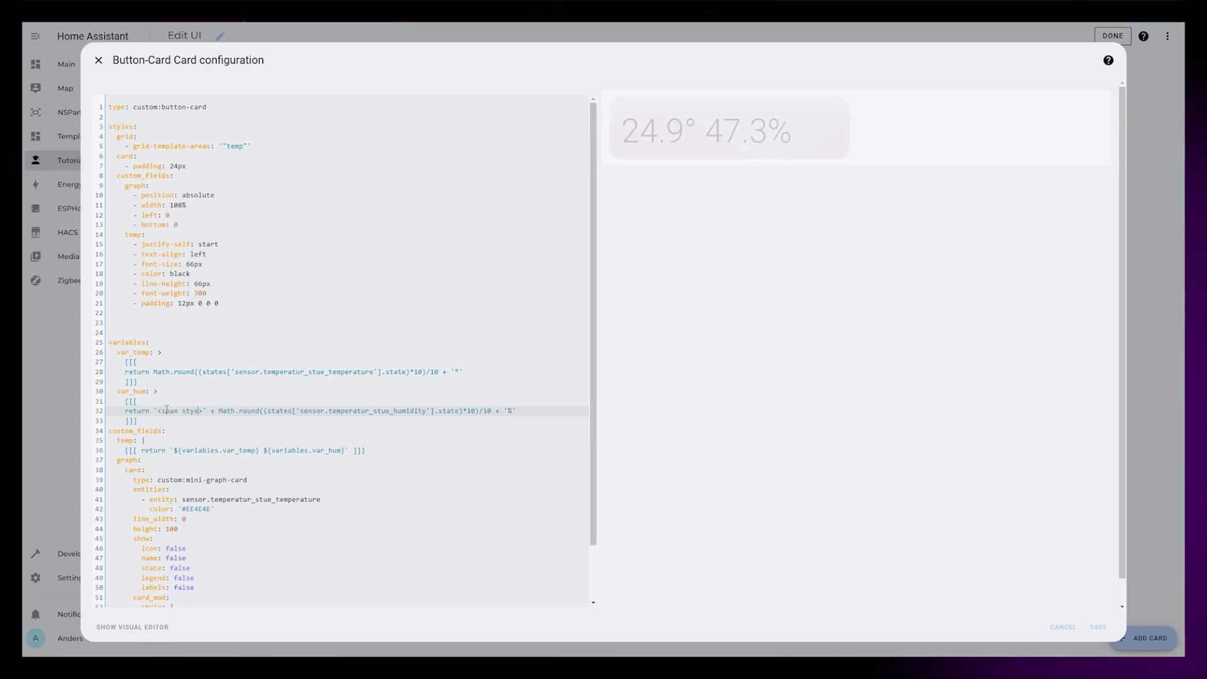
pyautogui.write('=""')
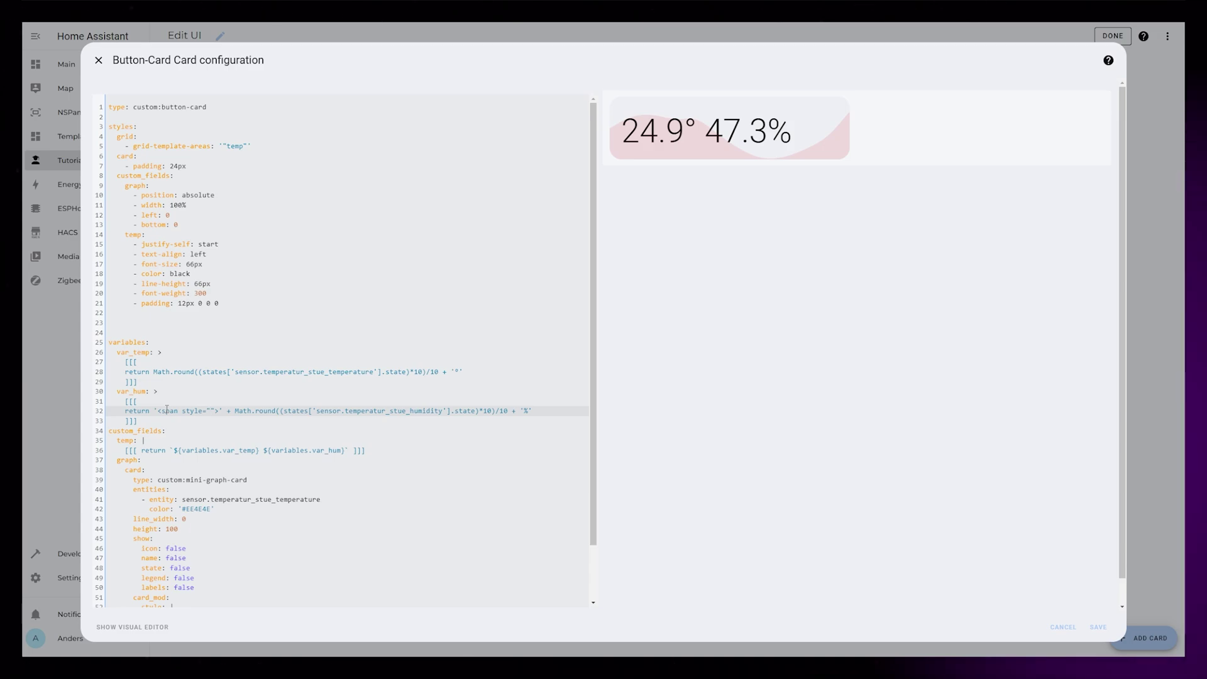
pyautogui.write('font-size: 0.3em')
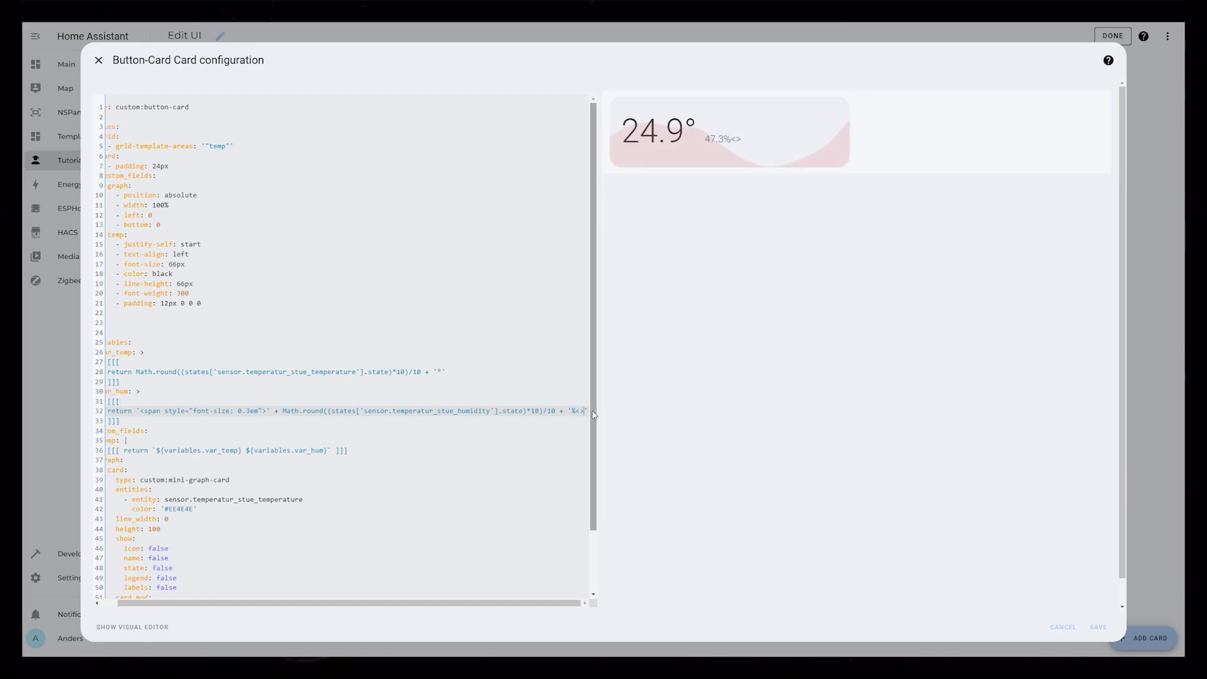
# Complete the 0.3em humidity span so the card shows 26.1° beside a small 47.4%
pyautogui.press('End')
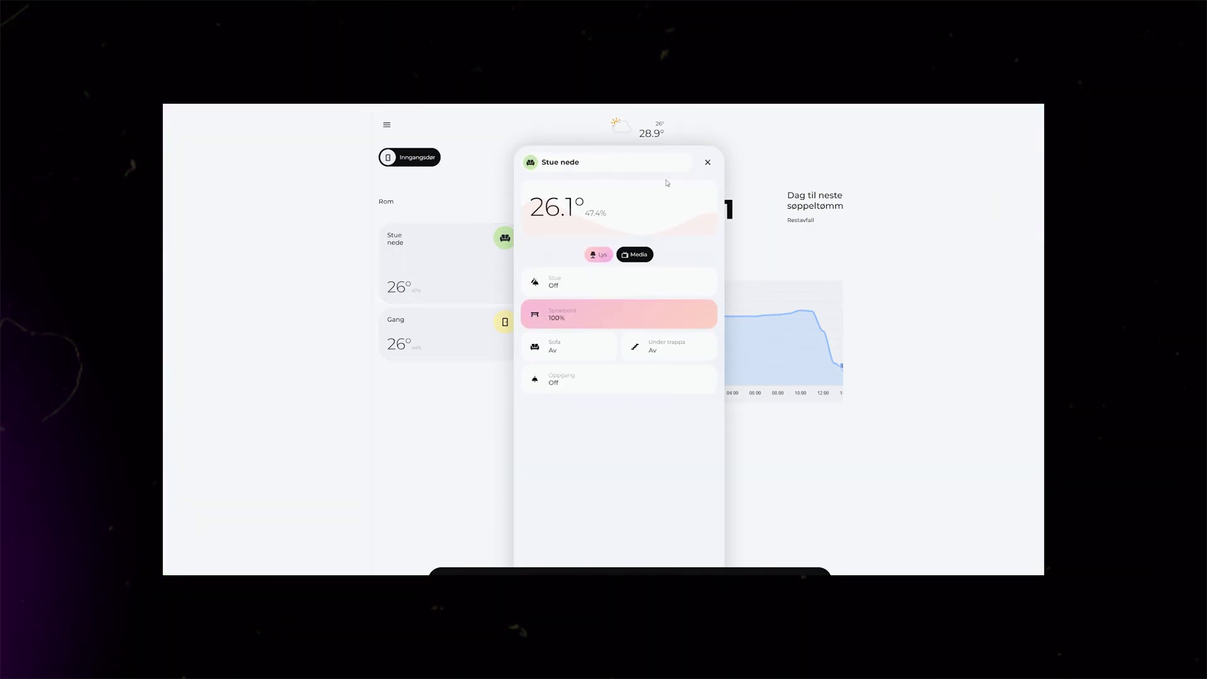
# Close the Stue nede popup and open the Kjøkken popup showing 26.3° with 44.2%
pyautogui.click(510, 213)
pyautogui.click(565, 244)
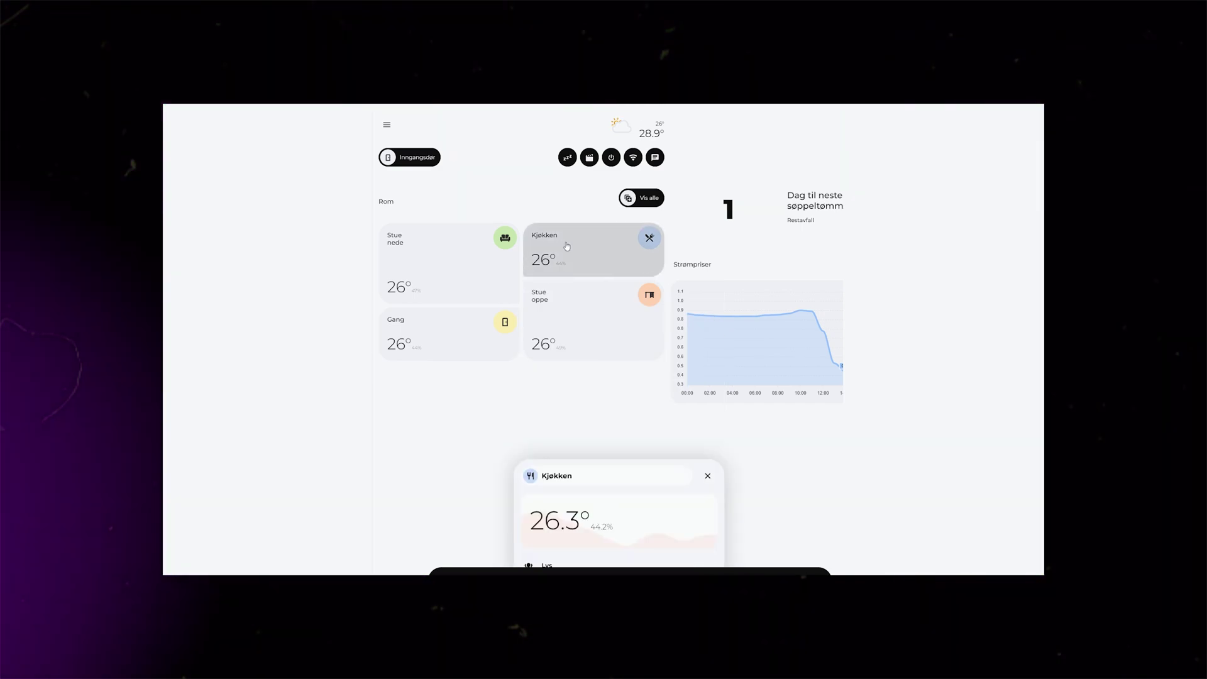